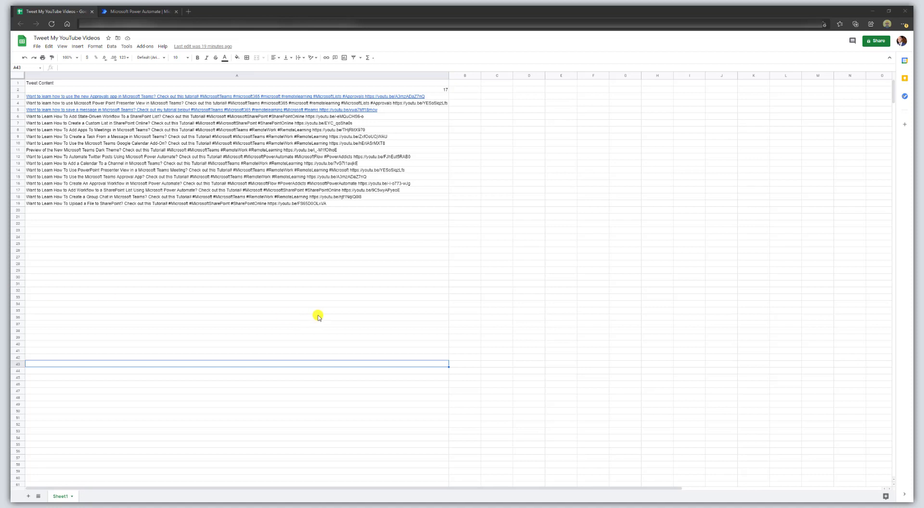
pyautogui.click(322, 316)
pyautogui.click(322, 317)
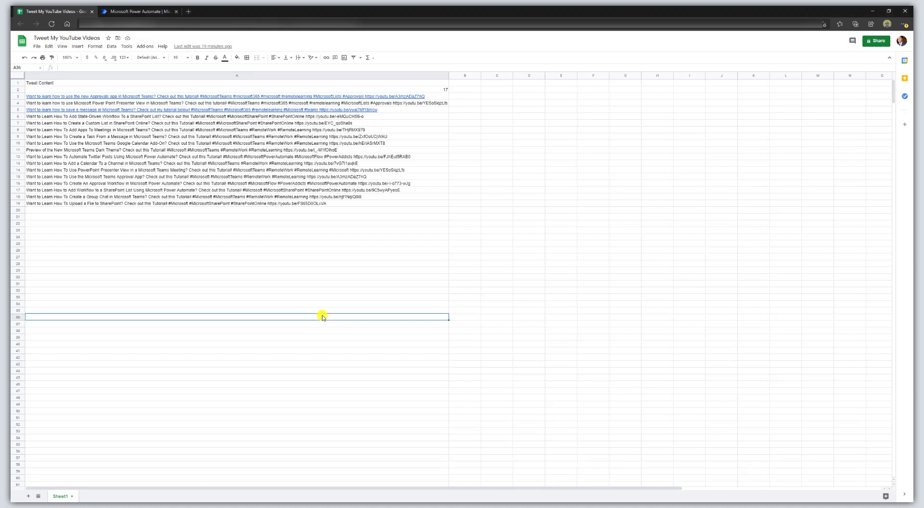
pyautogui.click(189, 324)
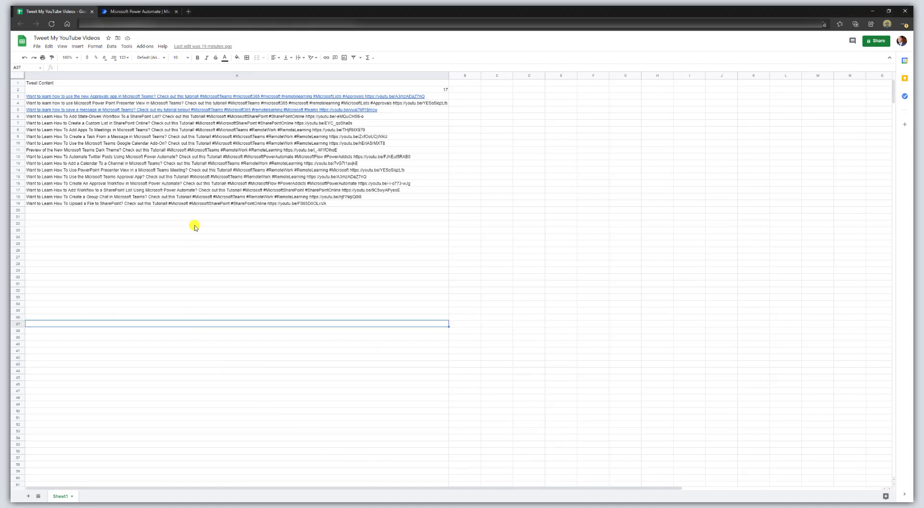
pyautogui.click(310, 135)
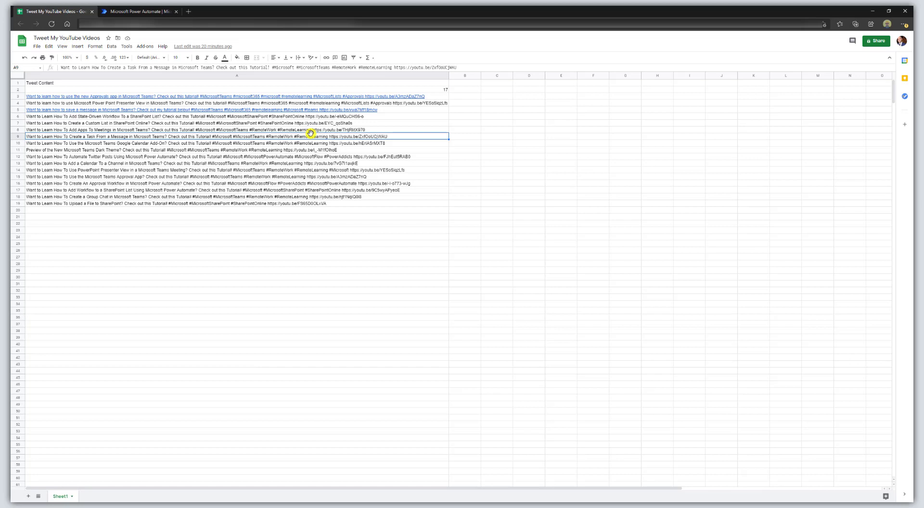
pyautogui.click(134, 170)
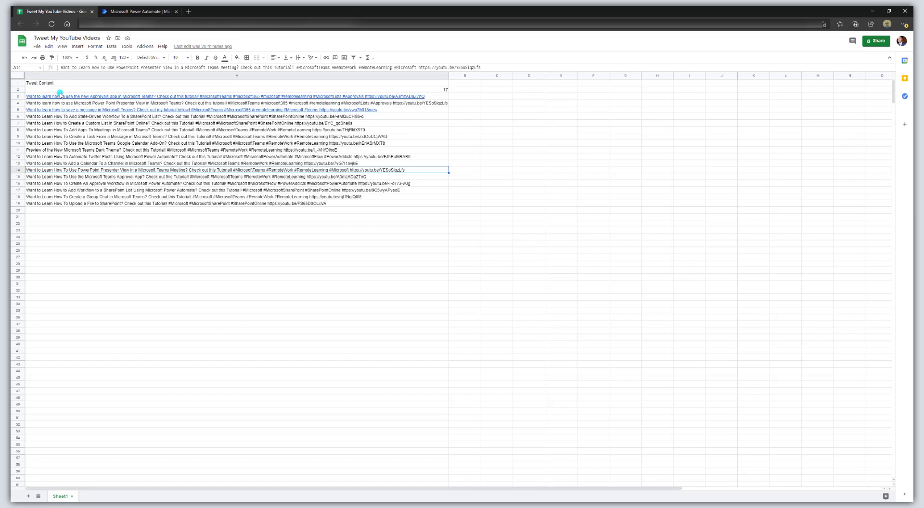
pyautogui.click(67, 137)
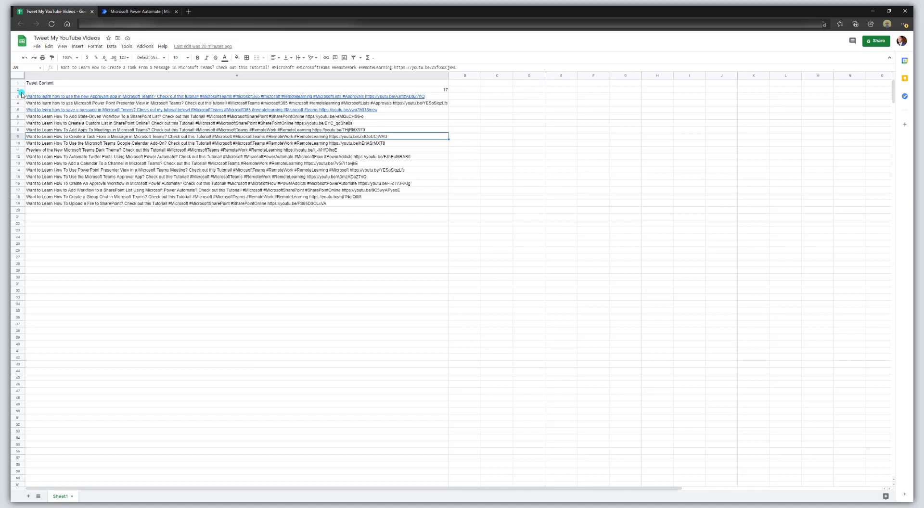
# Rewrite the COUNTA formula in cell A2 so its range runs from A3 down column A to well below the last tweet.
pyautogui.click(62, 90)
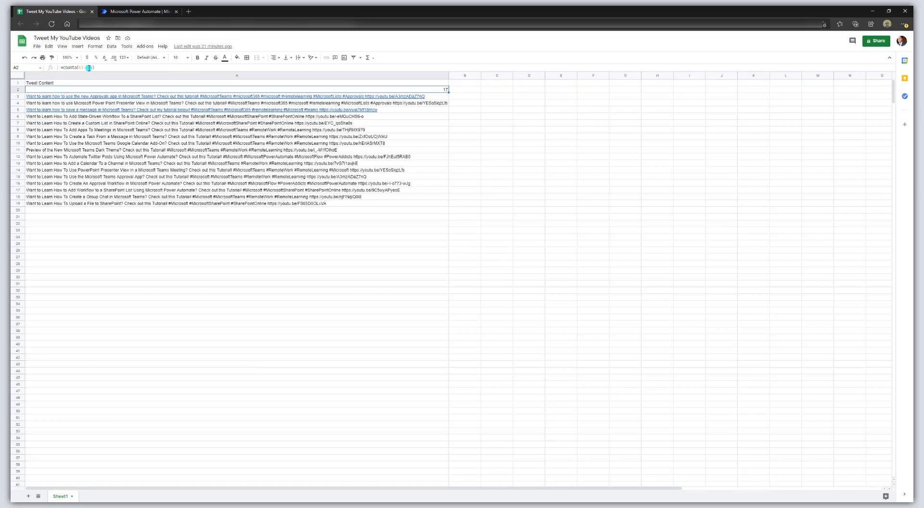
pyautogui.click(113, 67)
pyautogui.press('BackSpace')
pyautogui.press('BackSpace')
pyautogui.press('BackSpace')
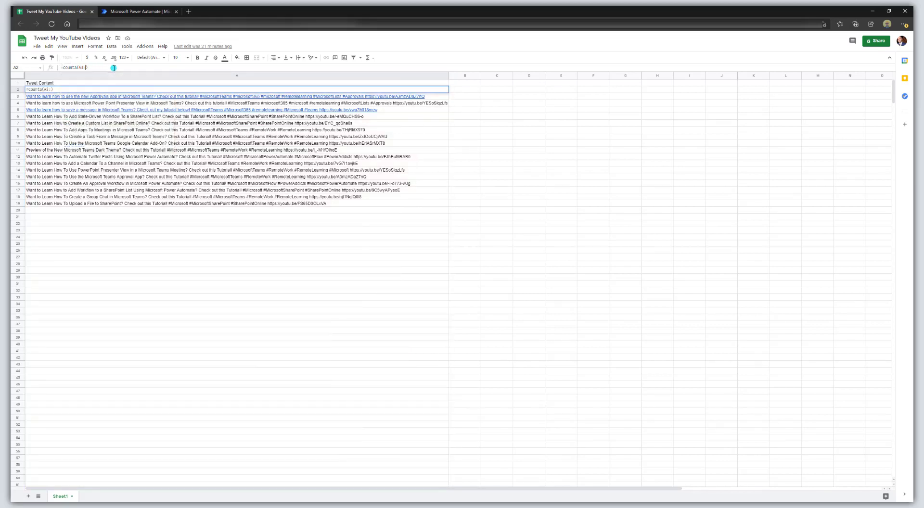
pyautogui.press('BackSpace')
pyautogui.press('BackSpace')
pyautogui.press('BackSpace')
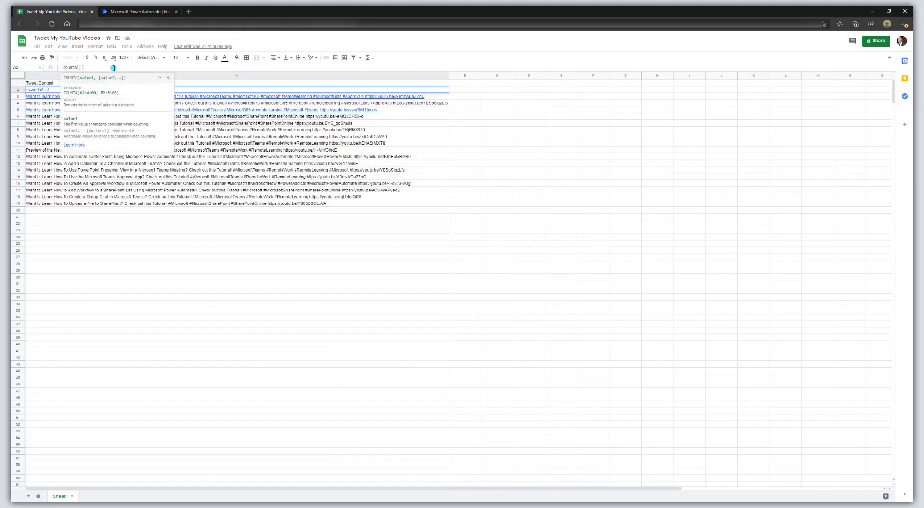
pyautogui.click(434, 96)
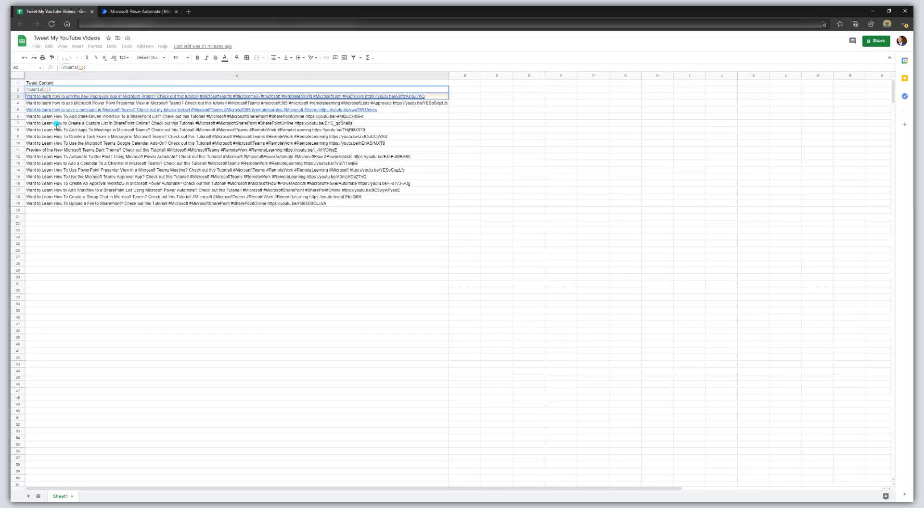
pyautogui.scroll(-3, 149, 277)
pyautogui.scroll(-13, 149, 277)
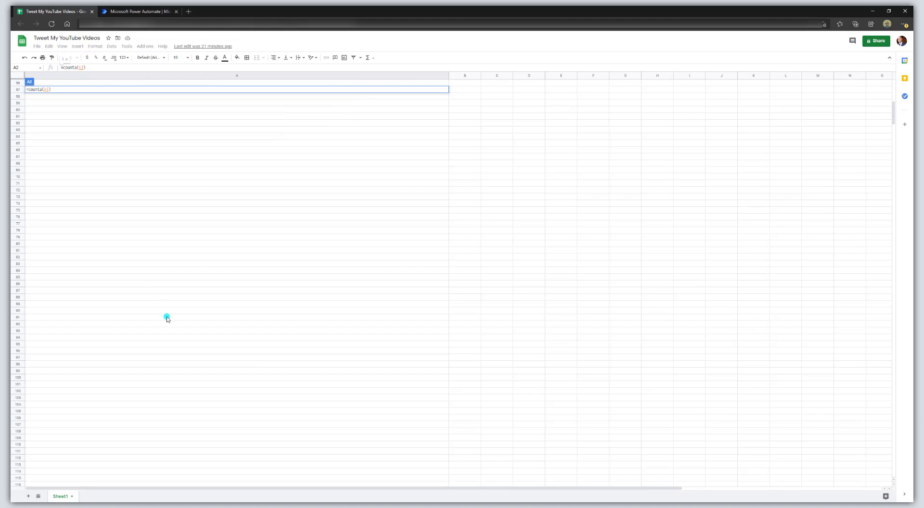
pyautogui.keyDown('shift'); pyautogui.click(147, 474); pyautogui.keyUp('shift')
pyautogui.scroll(1, 163, 84)
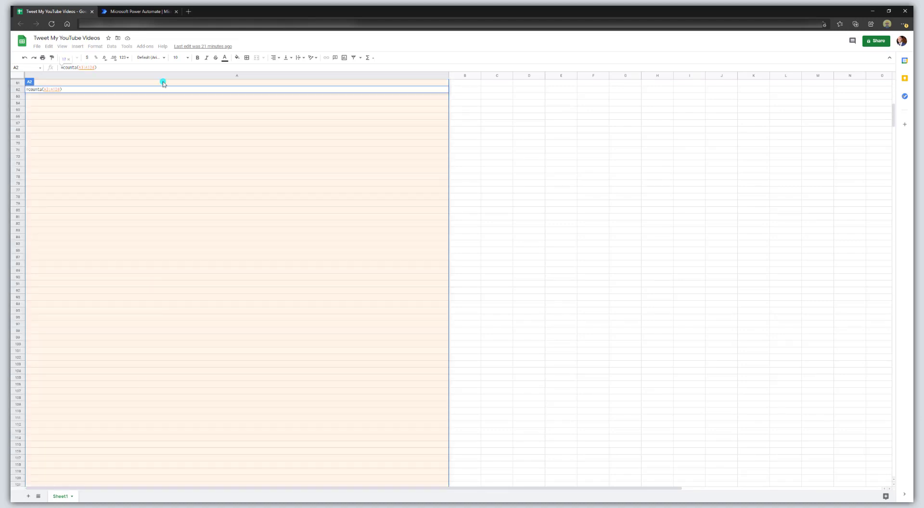
pyautogui.scroll(8, 163, 84)
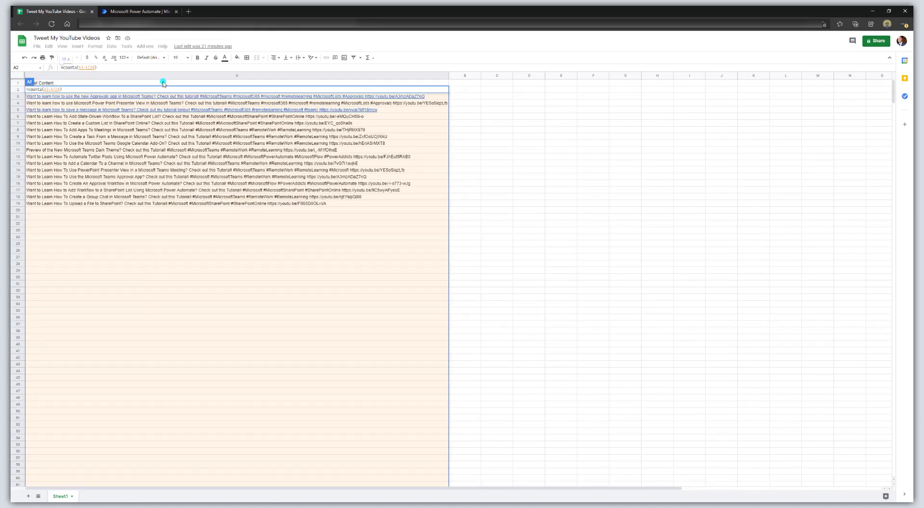
pyautogui.press('Return')
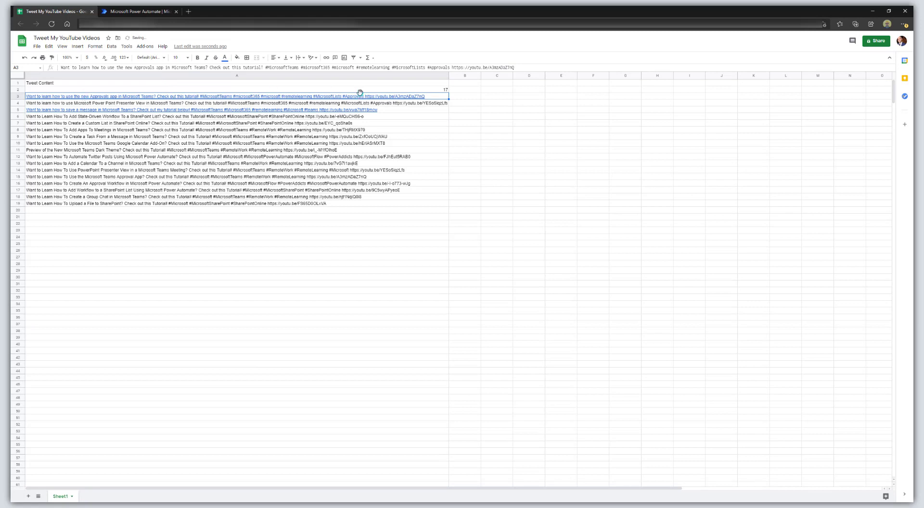
pyautogui.click(444, 90)
pyautogui.click(184, 250)
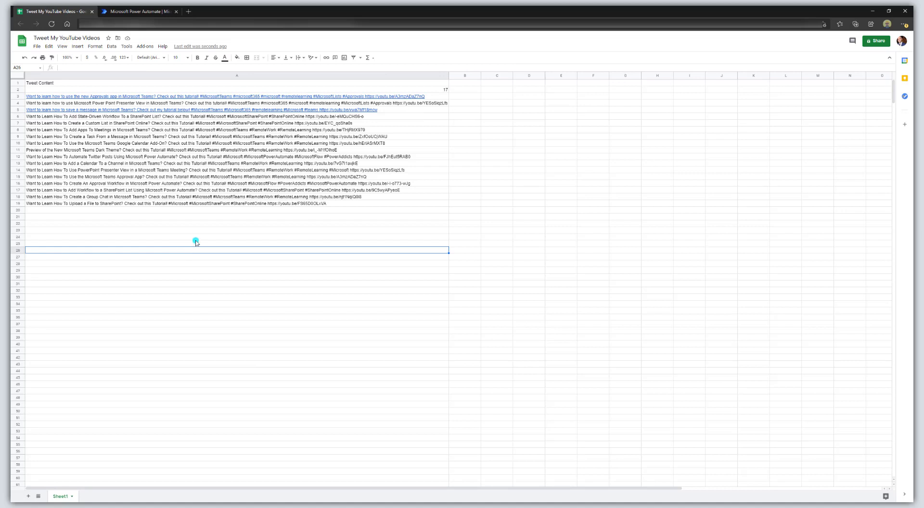
# Switch to Power Automate and start a scheduled cloud flow named "Tweet YouTube Videos Automatically".
pyautogui.click(150, 14)
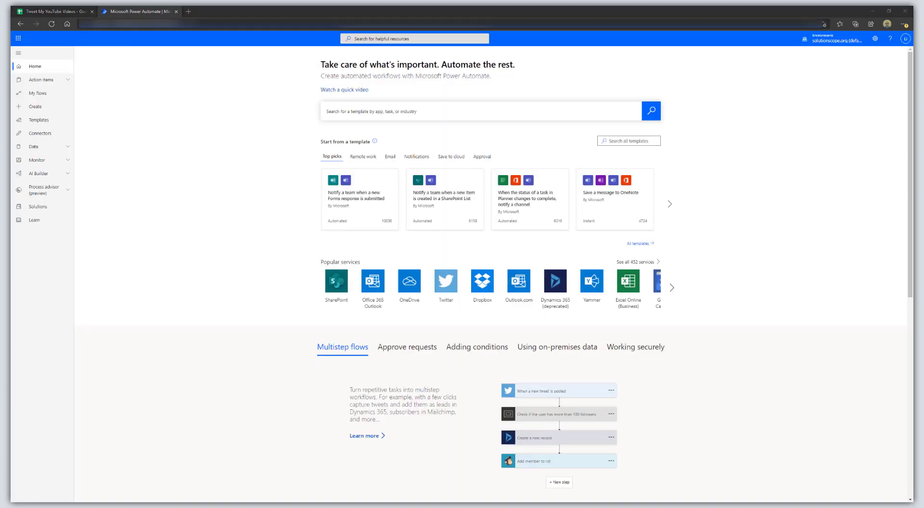
pyautogui.click(132, 114)
pyautogui.click(51, 109)
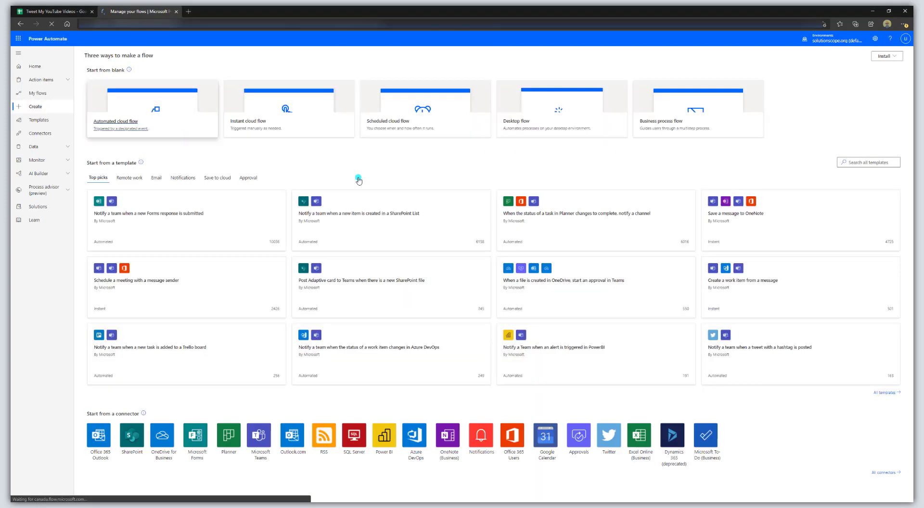
pyautogui.click(404, 119)
pyautogui.click(497, 213)
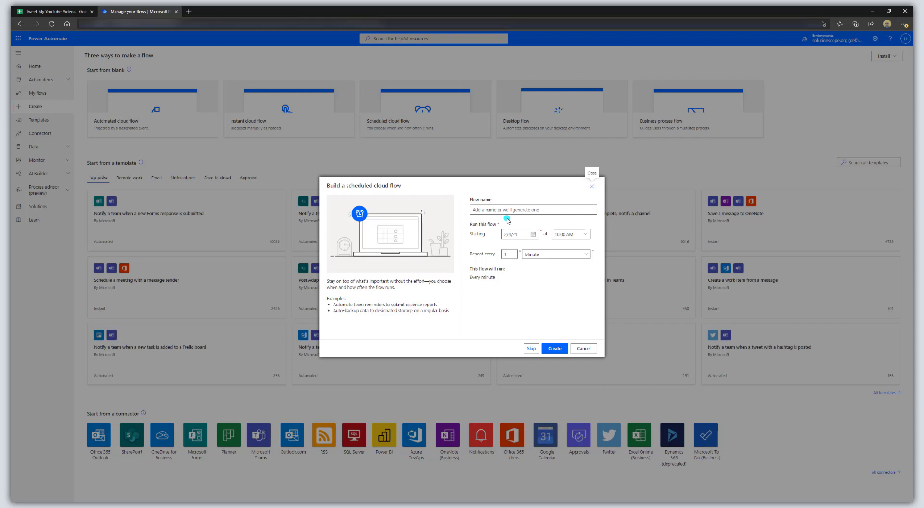
pyautogui.click(507, 211)
pyautogui.write('Tweet Yo')
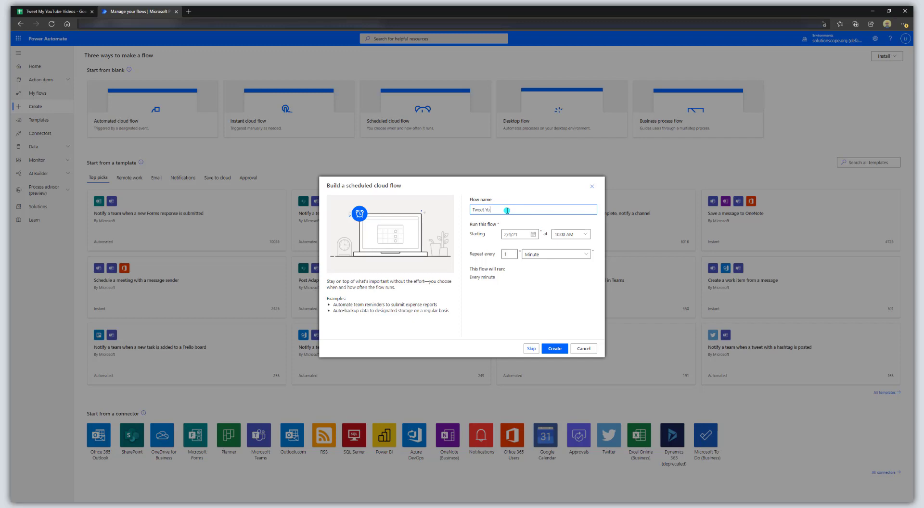
pyautogui.write('uTube Videos Automatically')
# Set the flow to start on 2/5/21 and repeat every 1 hour, and create it.
pyautogui.click(534, 234)
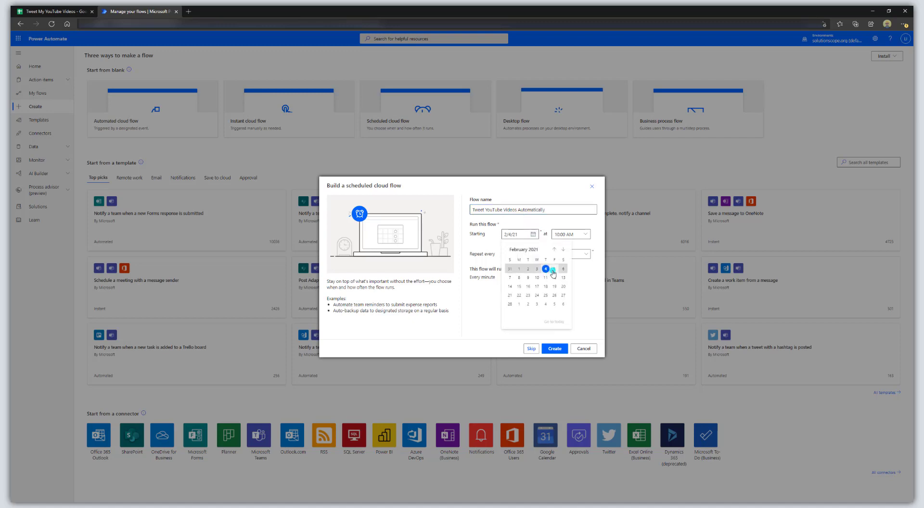
pyautogui.click(554, 271)
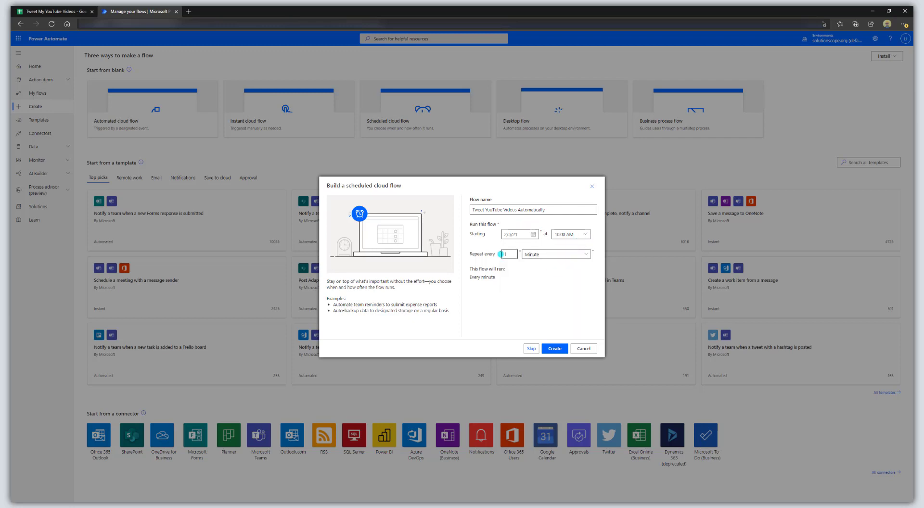
pyautogui.click(513, 257)
pyautogui.click(541, 254)
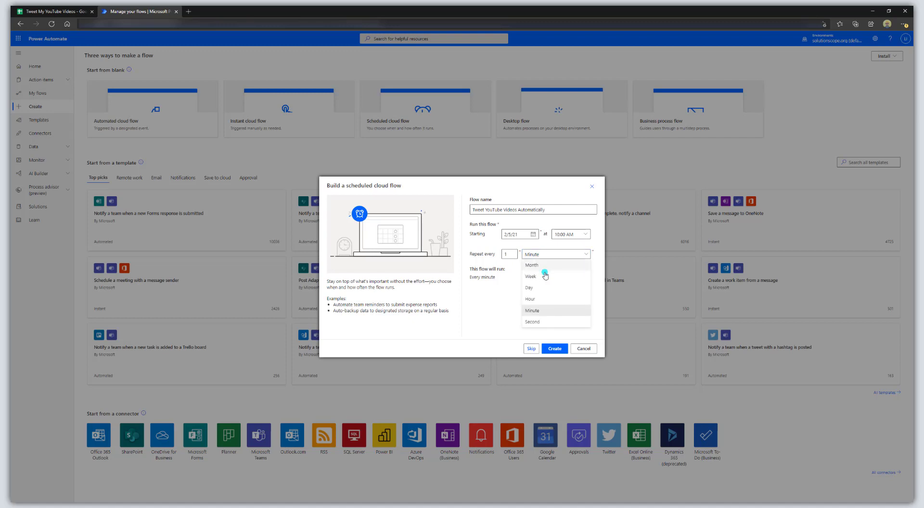
pyautogui.click(552, 298)
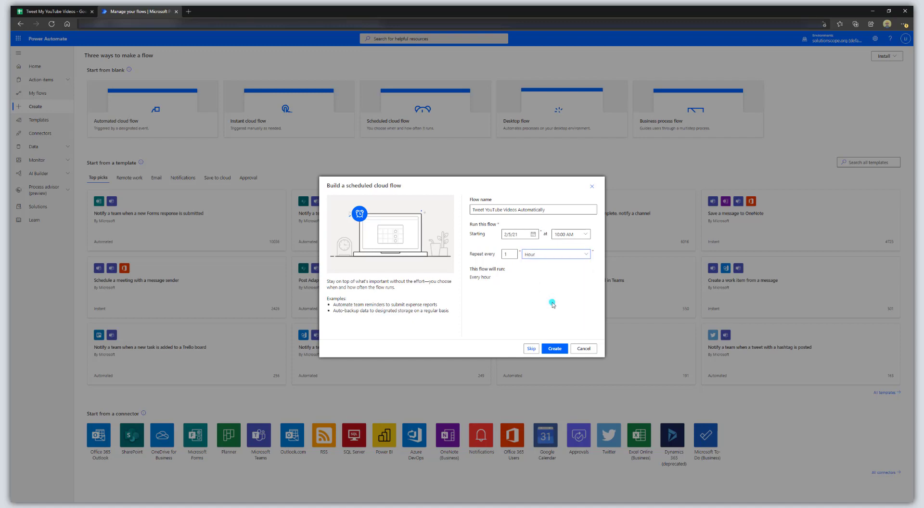
pyautogui.click(555, 349)
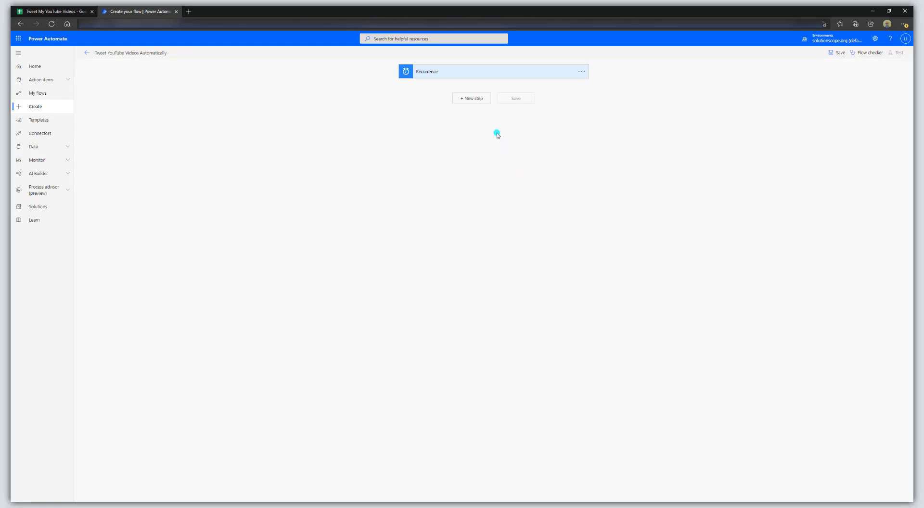
# Search the actions for "google sheet" and add the Google Sheets Get row action after the Recurrence trigger.
pyautogui.click(481, 104)
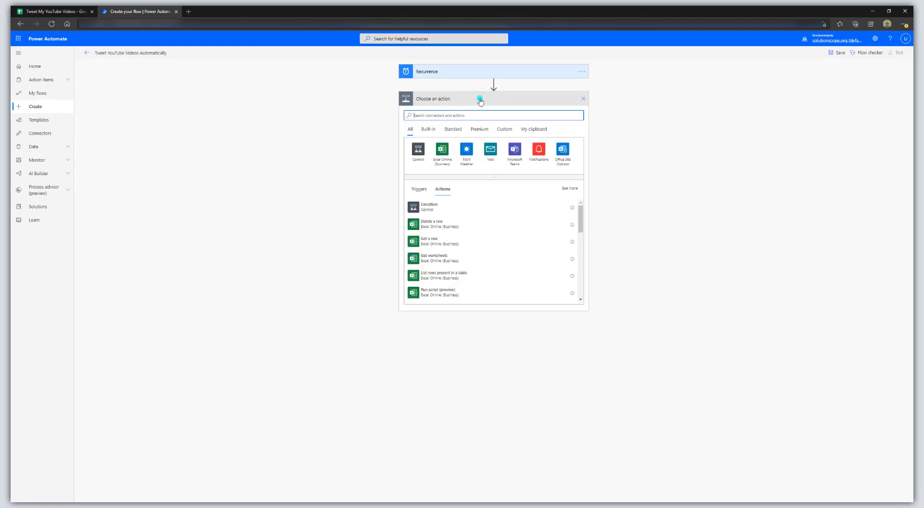
pyautogui.write('google sheet')
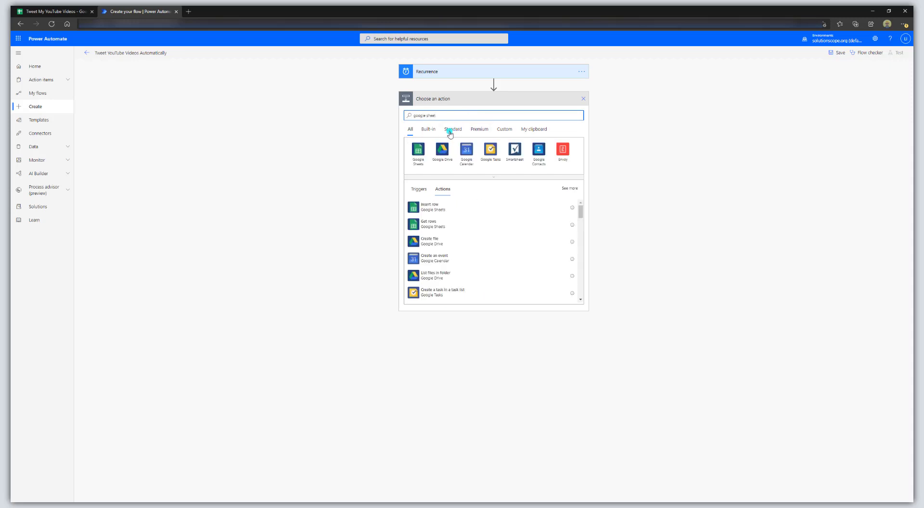
pyautogui.click(417, 153)
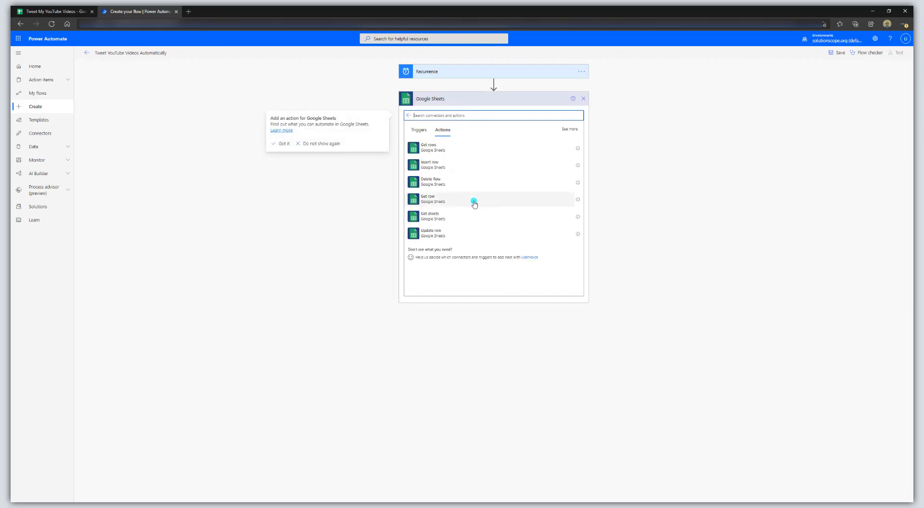
pyautogui.click(474, 204)
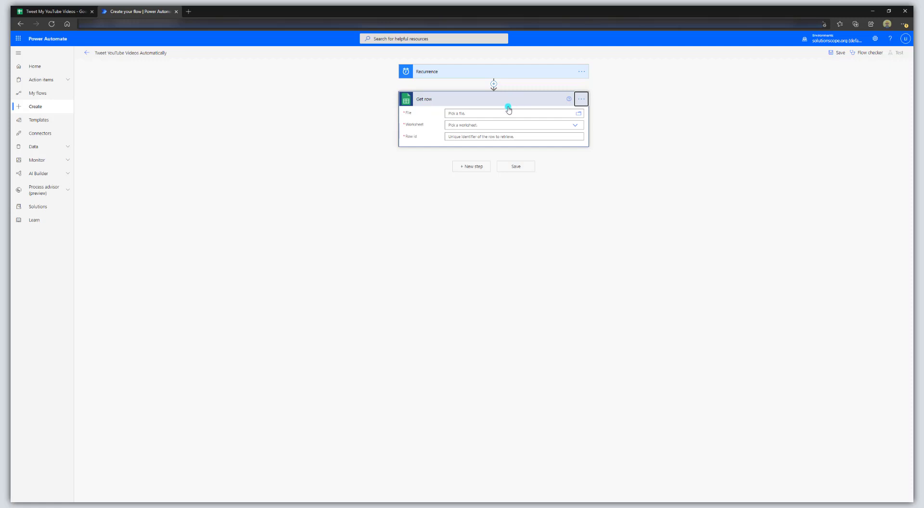
# Point the Get row action to the file "Tweet My YouTube Videos" in the Automated Tweet folder and its worksheet Sheet1.
pyautogui.click(579, 115)
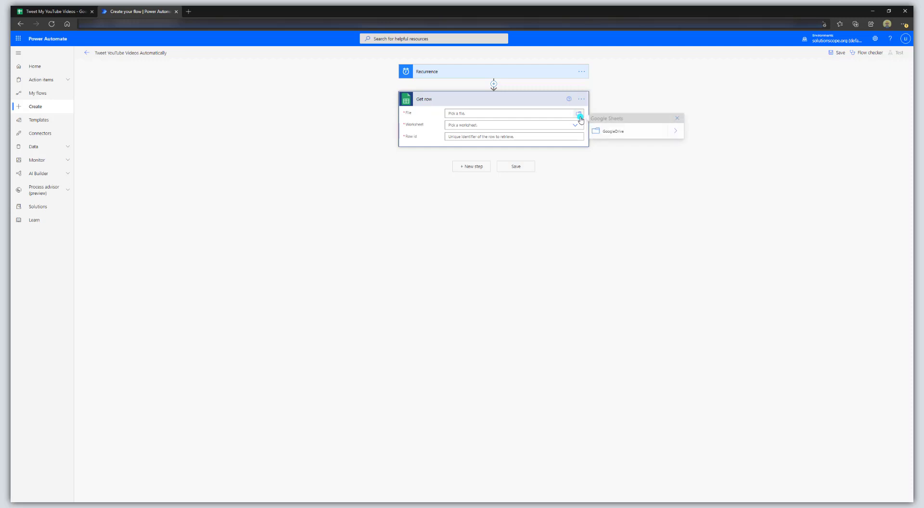
pyautogui.click(677, 134)
pyautogui.scroll(-5, 661, 163)
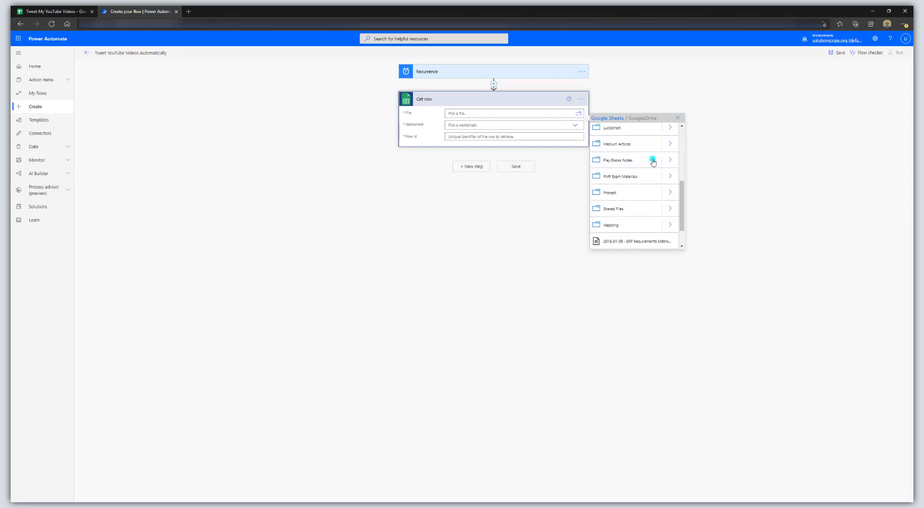
pyautogui.scroll(3, 653, 163)
pyautogui.scroll(2, 654, 180)
pyautogui.click(671, 165)
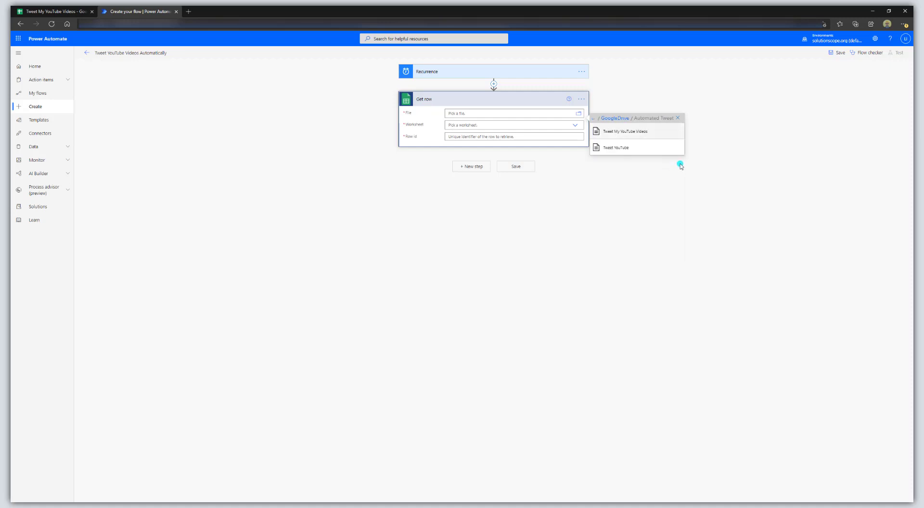
pyautogui.click(639, 131)
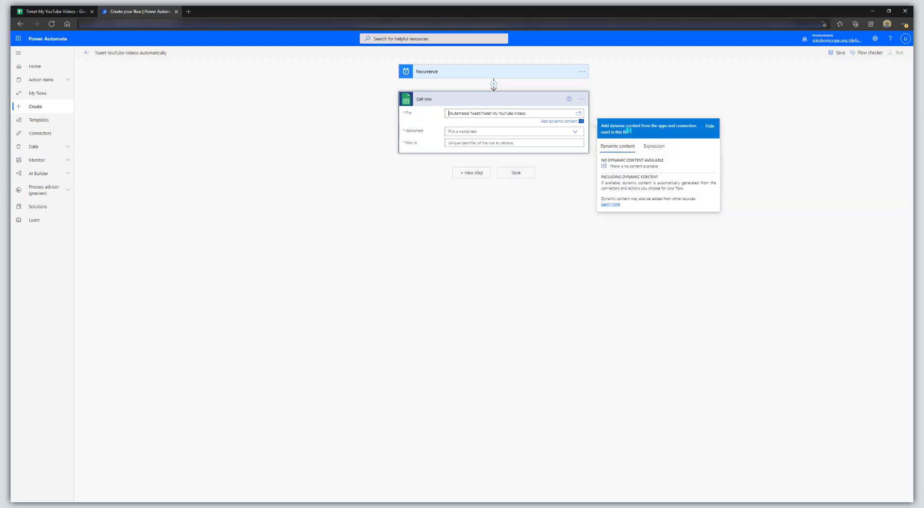
pyautogui.click(576, 134)
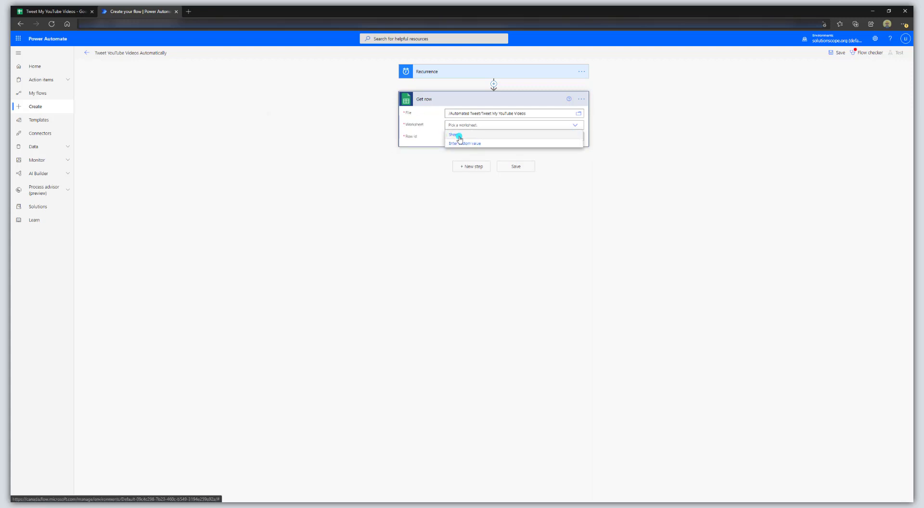
pyautogui.click(458, 135)
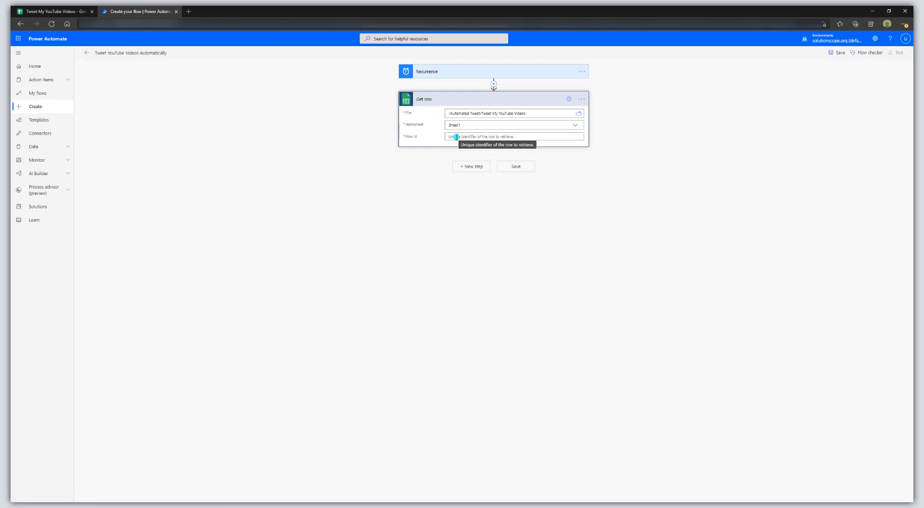
# Set the Get row action's Row id to 1 and save the flow.
pyautogui.click(457, 137)
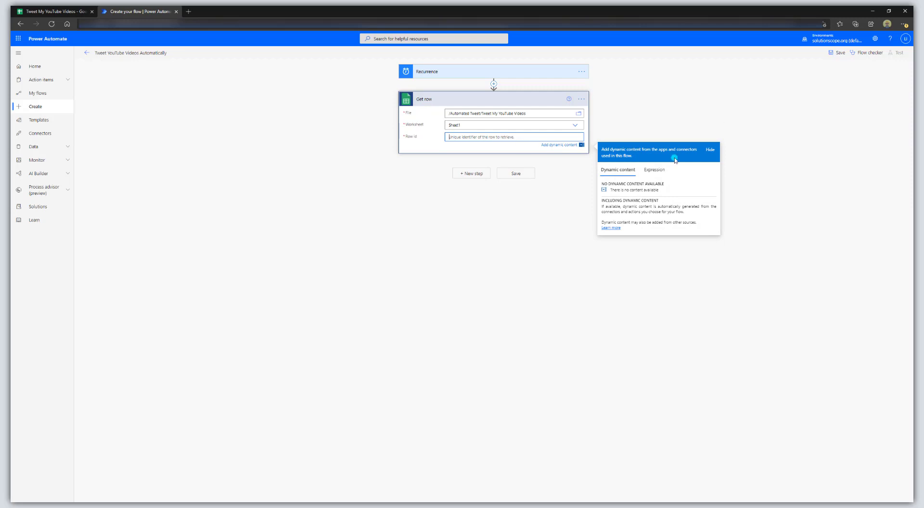
pyautogui.click(661, 169)
pyautogui.click(469, 138)
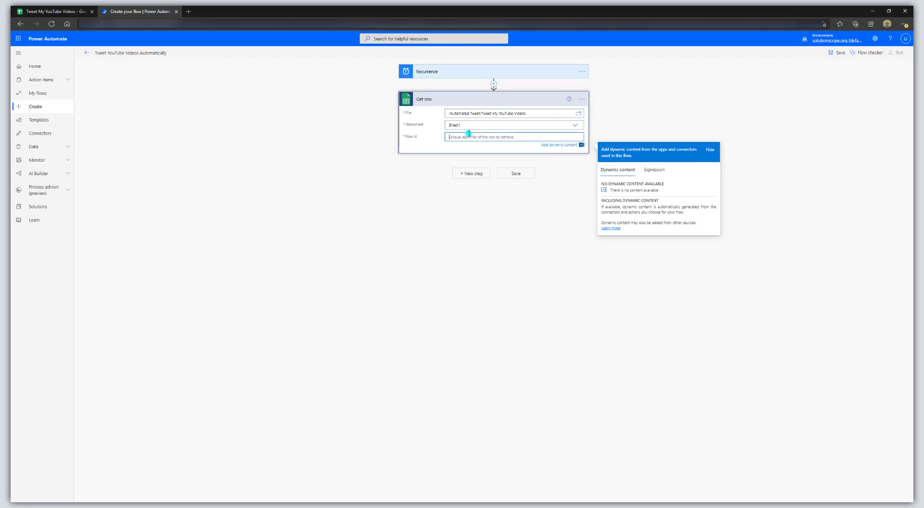
pyautogui.write('1')
pyautogui.click(529, 174)
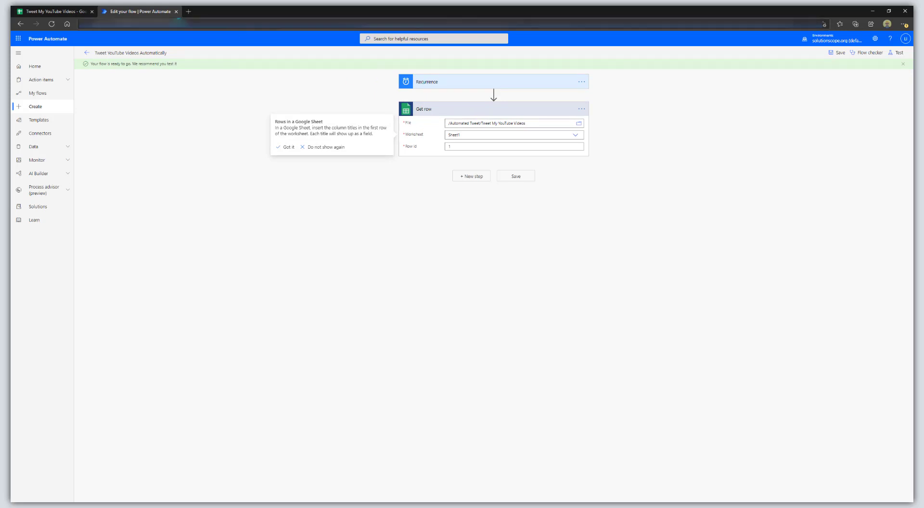
# Switch to the Google Sheet, widen the __PowerAppsId__ column, and number its cells B2 to B19 from 1 to 18.
pyautogui.click(65, 14)
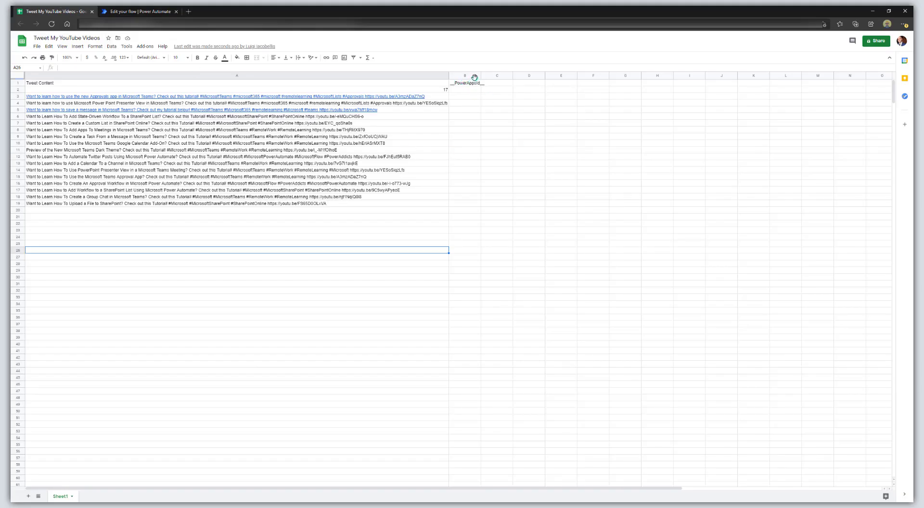
pyautogui.moveTo(481, 77); pyautogui.dragTo(501, 77)
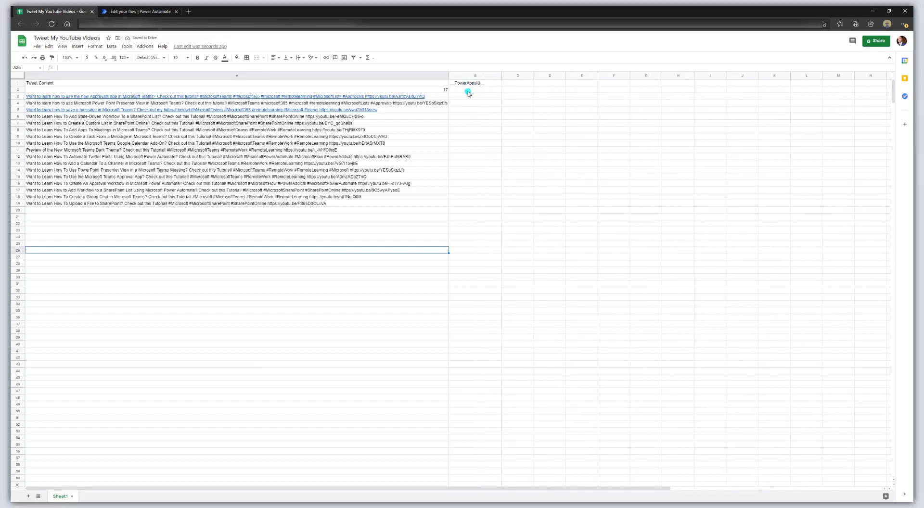
pyautogui.click(467, 92)
pyautogui.write('1')
pyautogui.press('Return')
pyautogui.write('2')
pyautogui.press('Return')
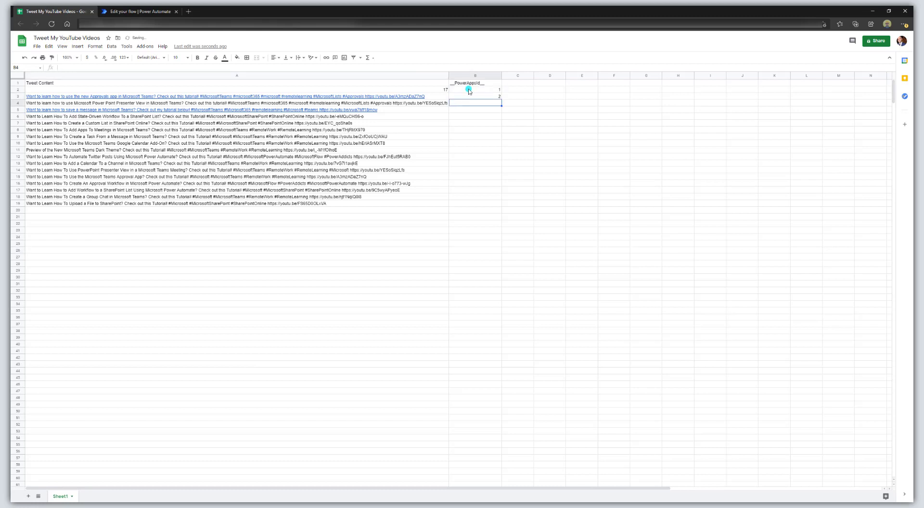
pyautogui.moveTo(469, 92); pyautogui.dragTo(512, 210)
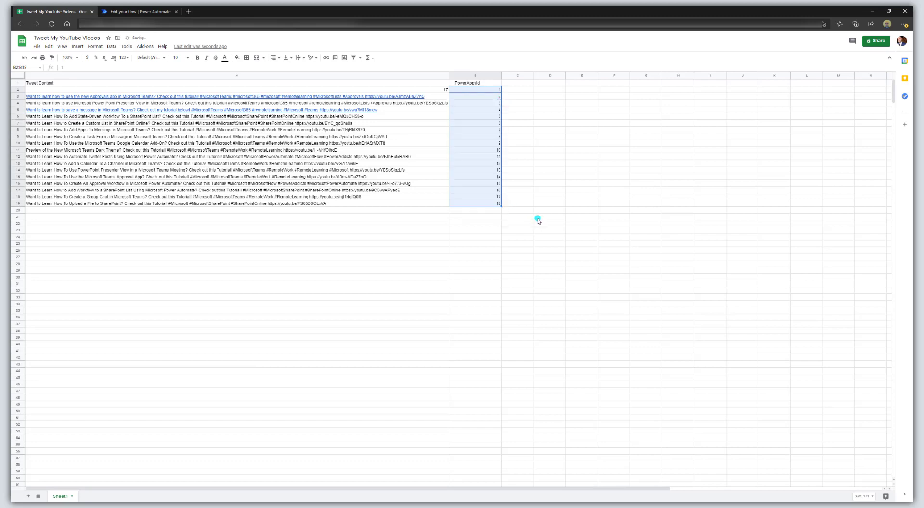
pyautogui.click(538, 219)
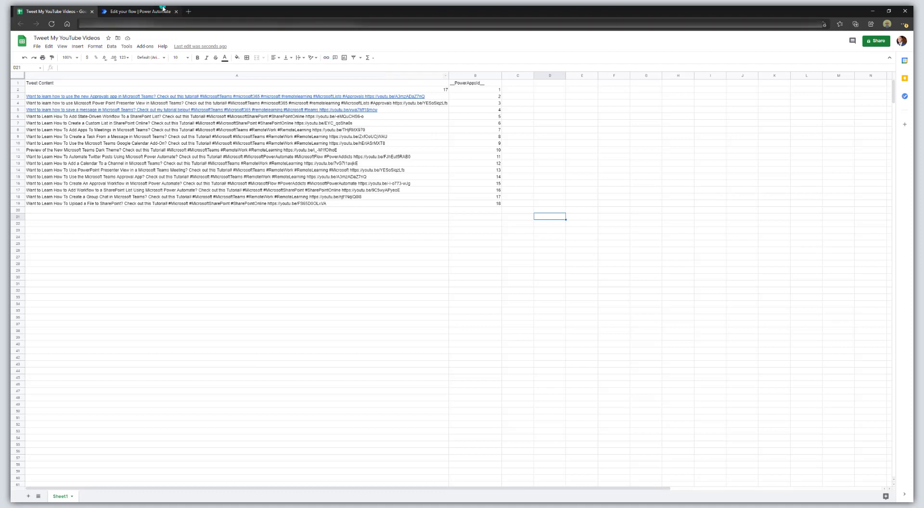
# Switch back to Power Automate and rename the Initialize variable action to "RowCount String".
pyautogui.click(165, 11)
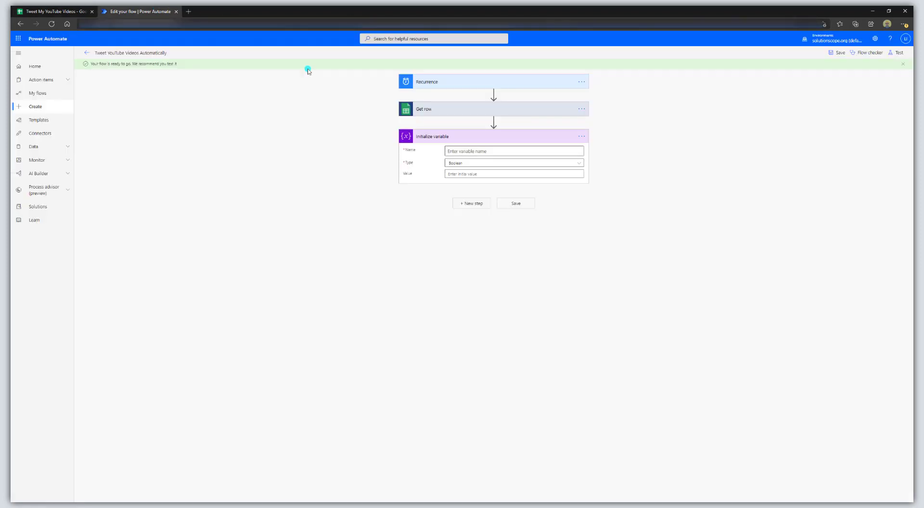
pyautogui.click(581, 138)
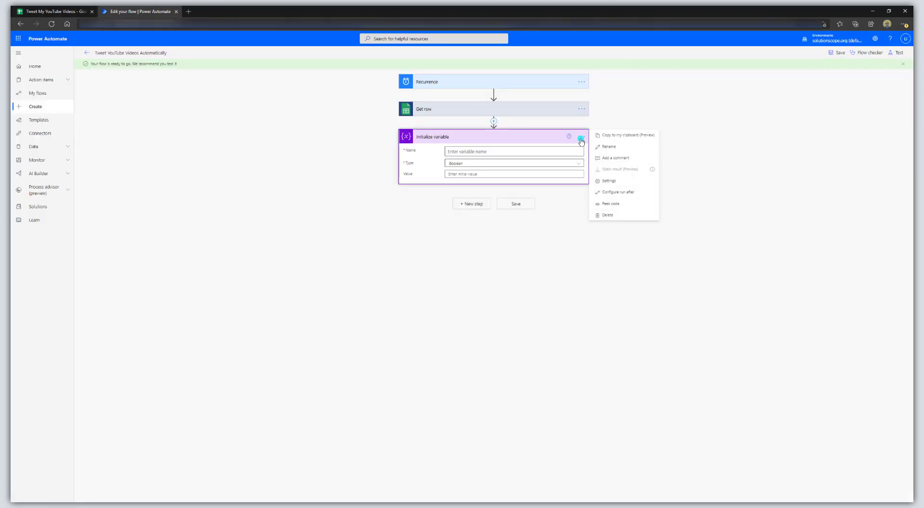
pyautogui.click(615, 149)
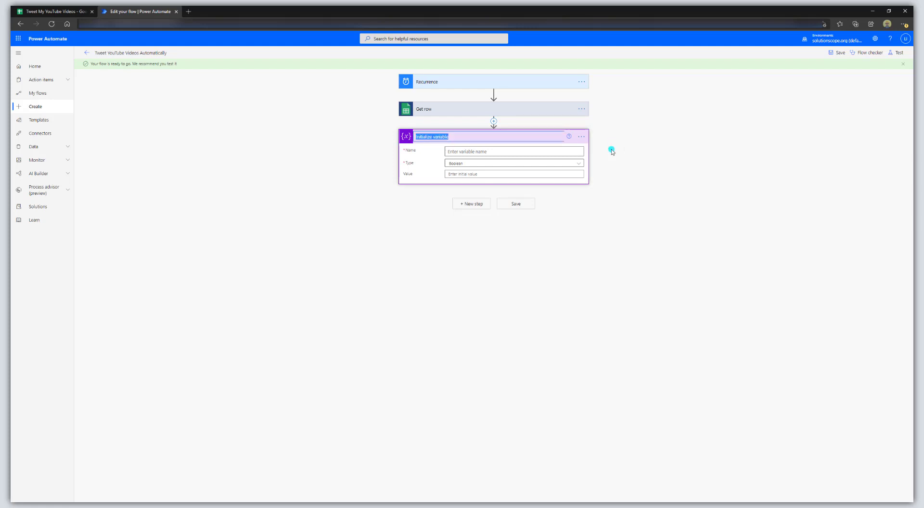
pyautogui.write('RowCount String')
# Name the variable RowCountString, set its type to String, and use Get row's Tweet_x0020_Content as its value.
pyautogui.click(569, 153)
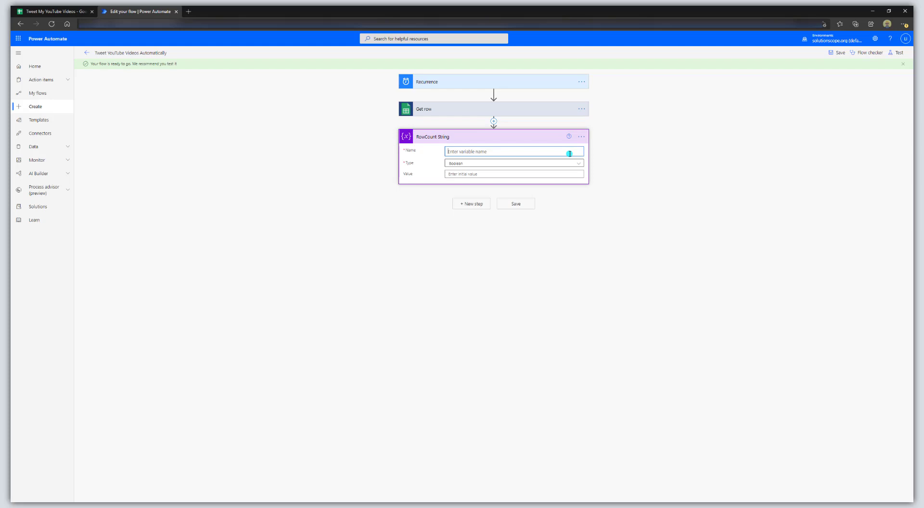
pyautogui.write('RowCountString')
pyautogui.click(579, 165)
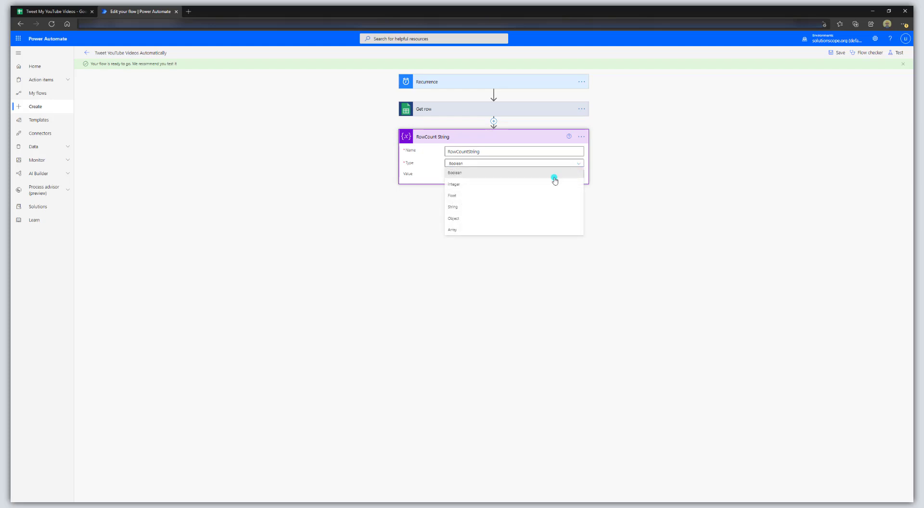
pyautogui.click(469, 207)
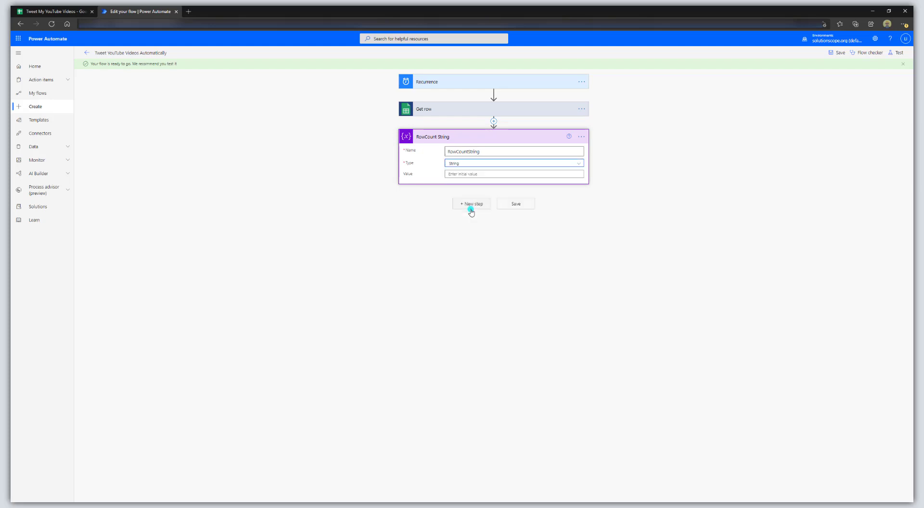
pyautogui.click(453, 176)
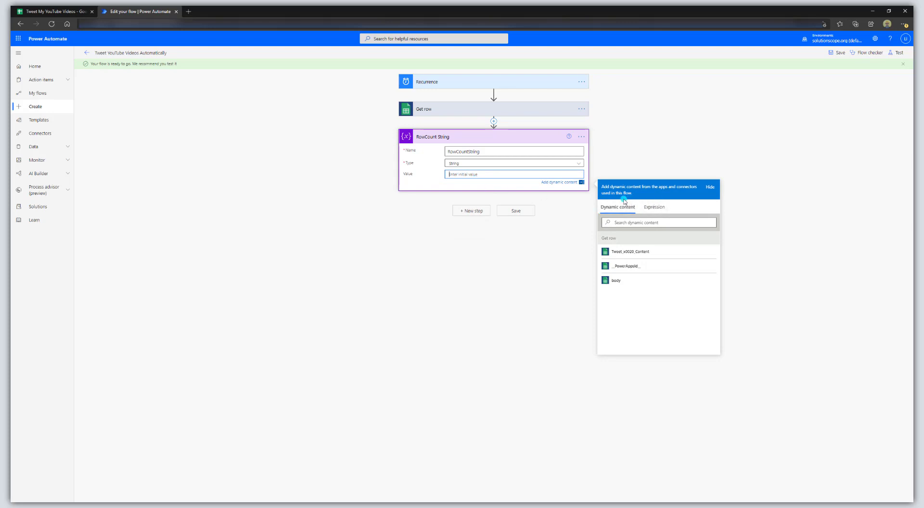
pyautogui.click(645, 255)
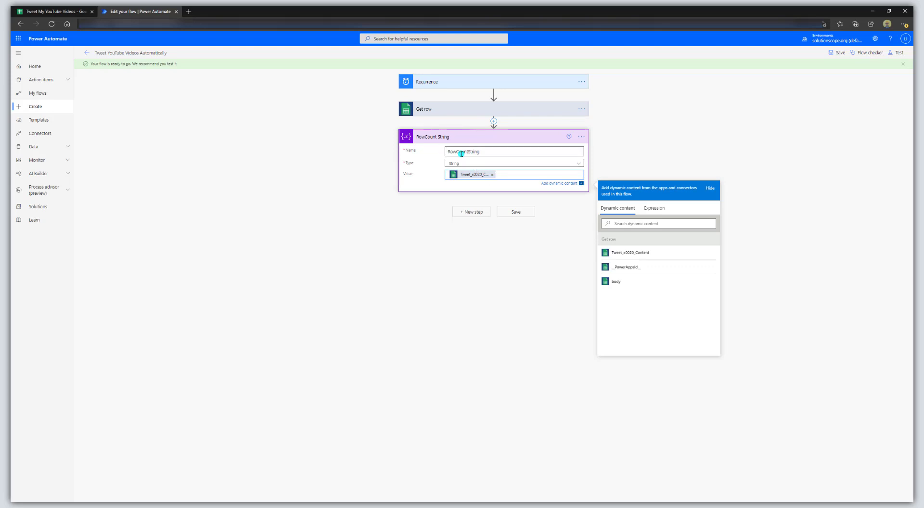
# Check the row-count formula in cell A2 of the Google Sheet, and save the flow in Power Automate.
pyautogui.click(48, 11)
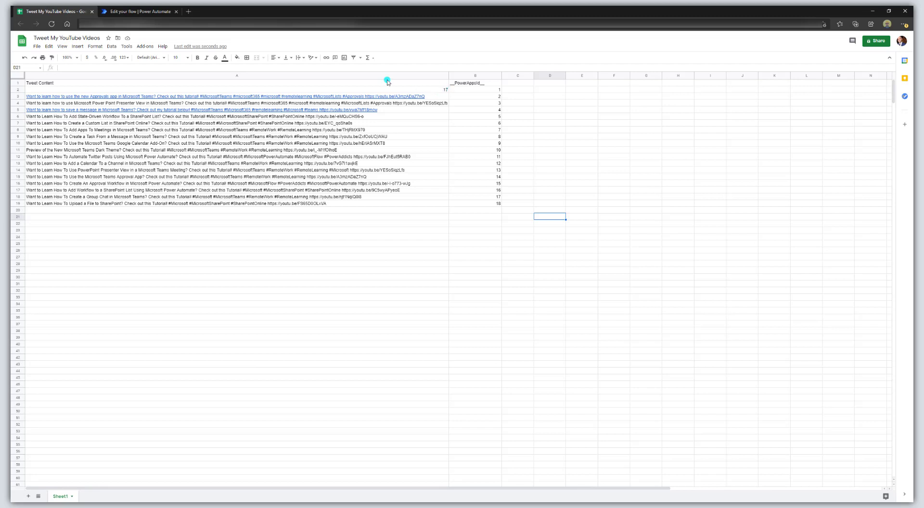
pyautogui.click(141, 11)
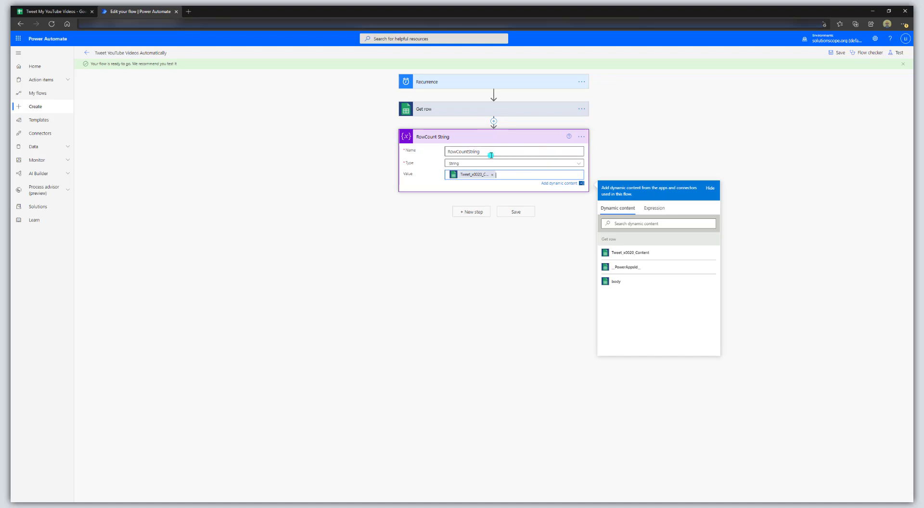
pyautogui.click(55, 11)
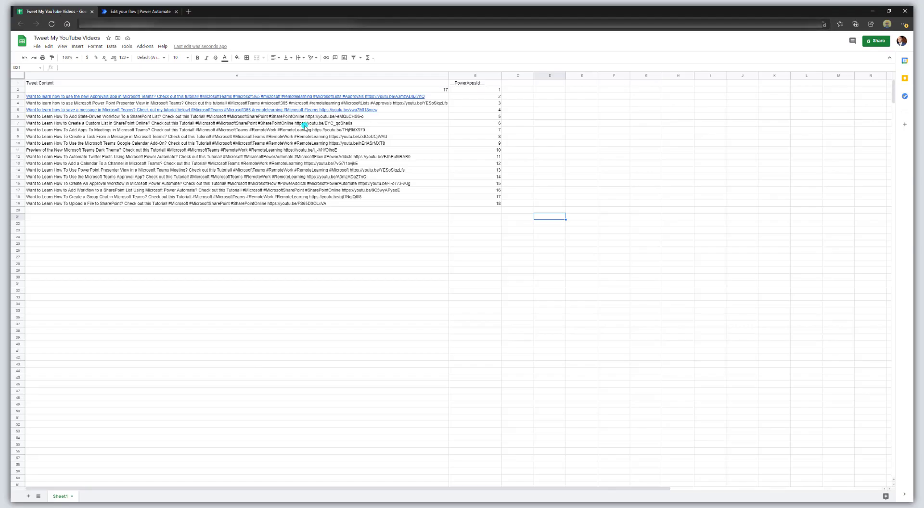
pyautogui.click(244, 89)
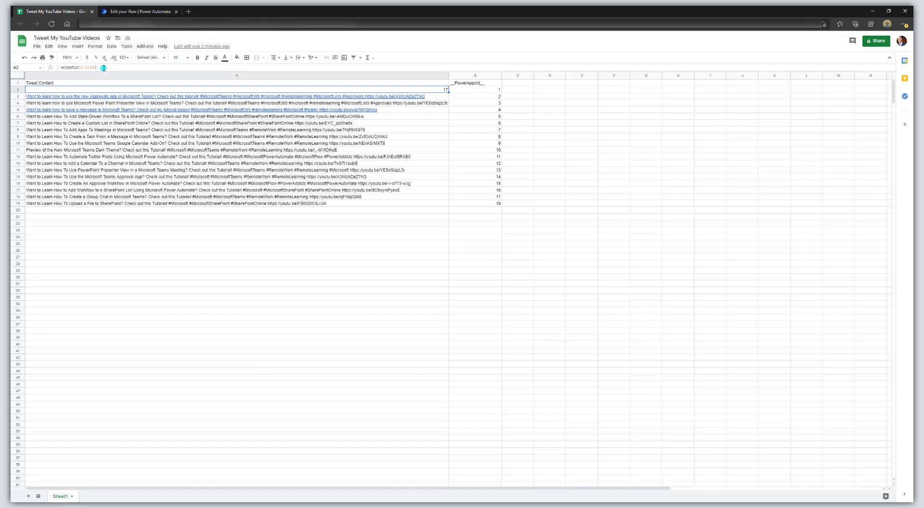
pyautogui.click(111, 12)
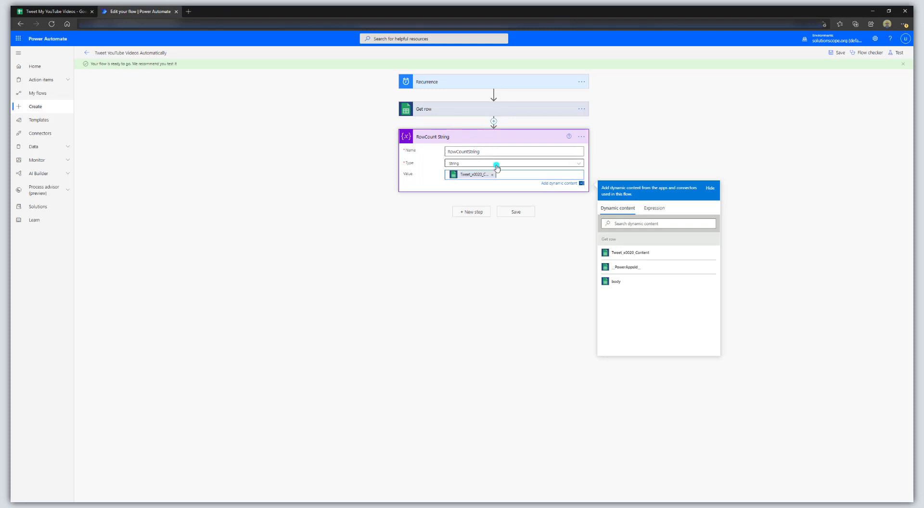
pyautogui.click(519, 212)
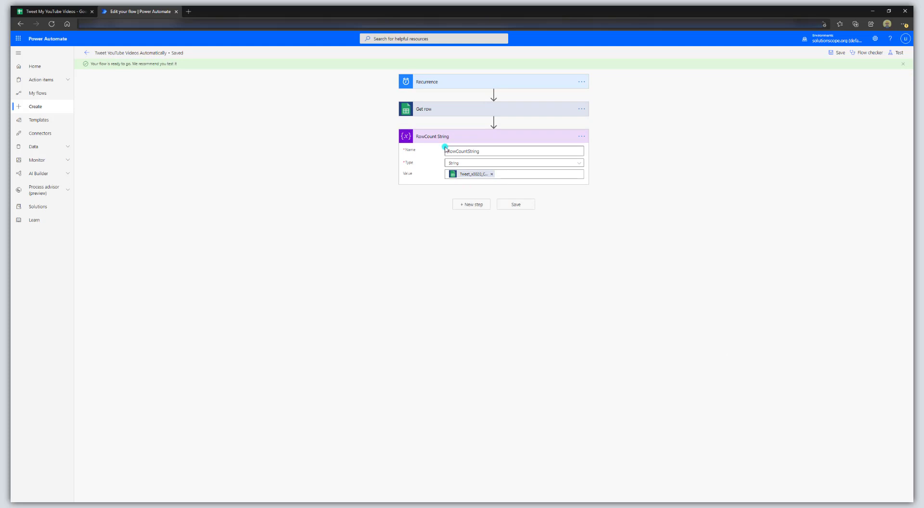
# Search the actions for "initi" and add another Initialize variable action after RowCount String.
pyautogui.click(471, 205)
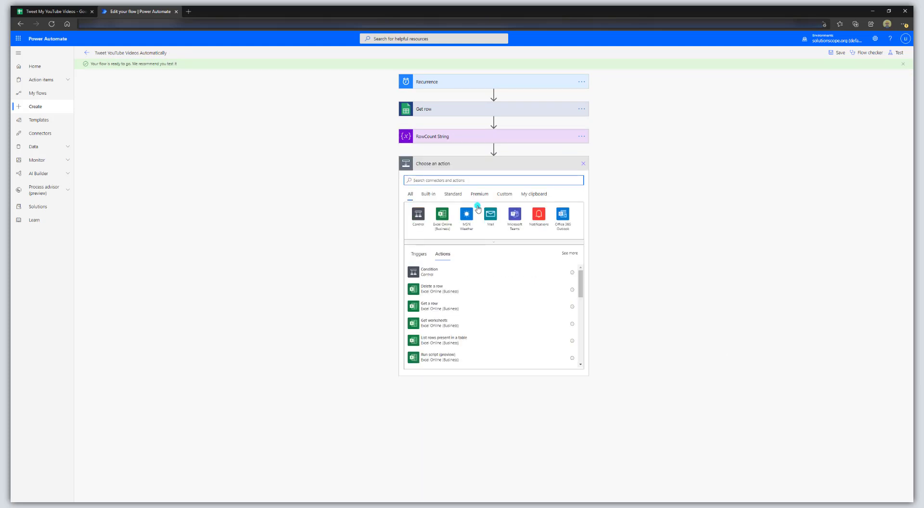
pyautogui.write('initi')
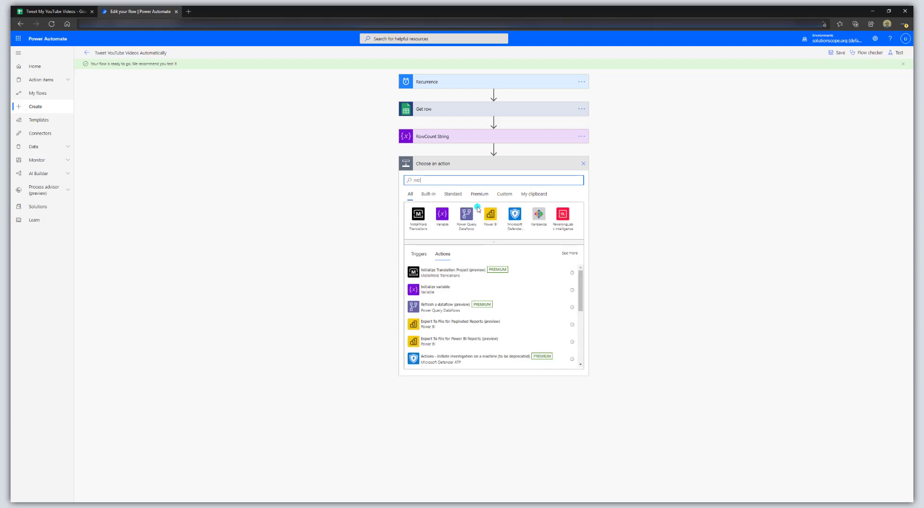
pyautogui.click(442, 293)
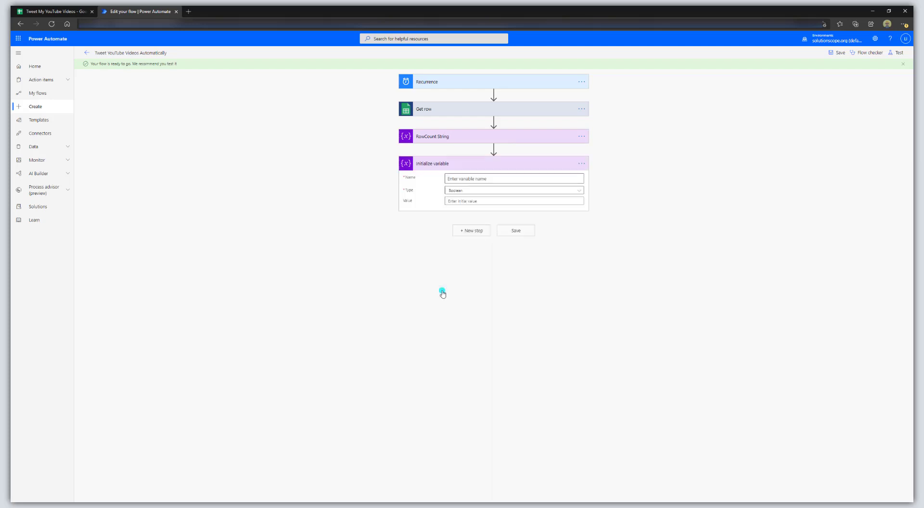
# Name the new variable RowCountInt and set its type to Integer.
pyautogui.click(581, 164)
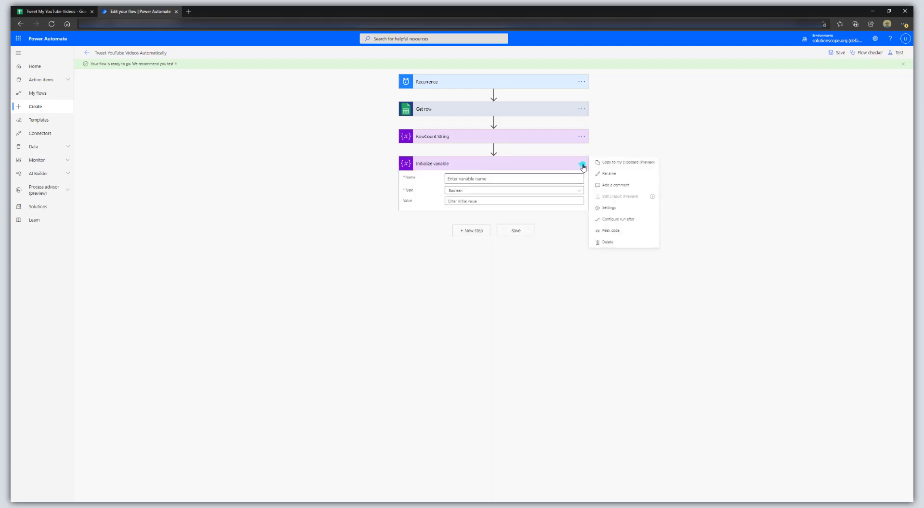
pyautogui.click(609, 174)
pyautogui.write('RowCount I')
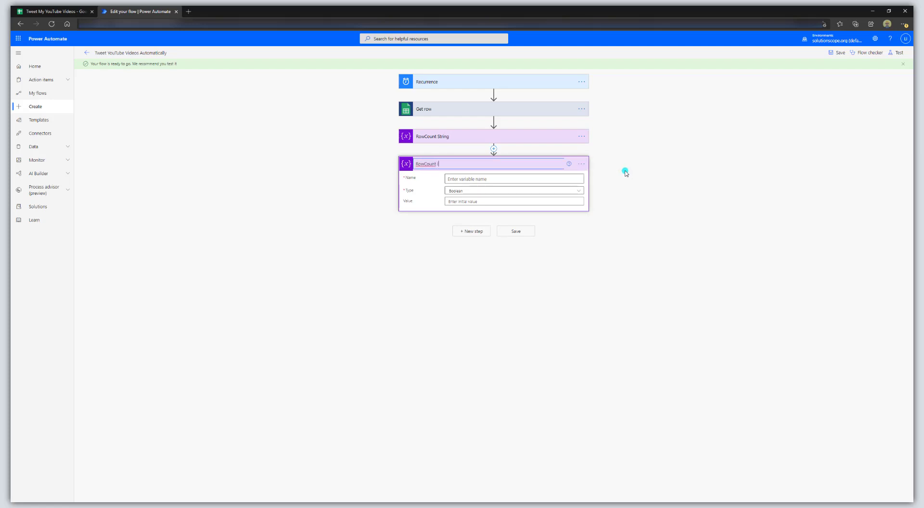
pyautogui.write('nt')
pyautogui.moveTo(448, 165); pyautogui.dragTo(415, 164)
pyautogui.hotkey('ctrl', 'x')
pyautogui.click(446, 178)
pyautogui.hotkey('ctrl', 'v')
pyautogui.hotkey('ctrl', 'Left')
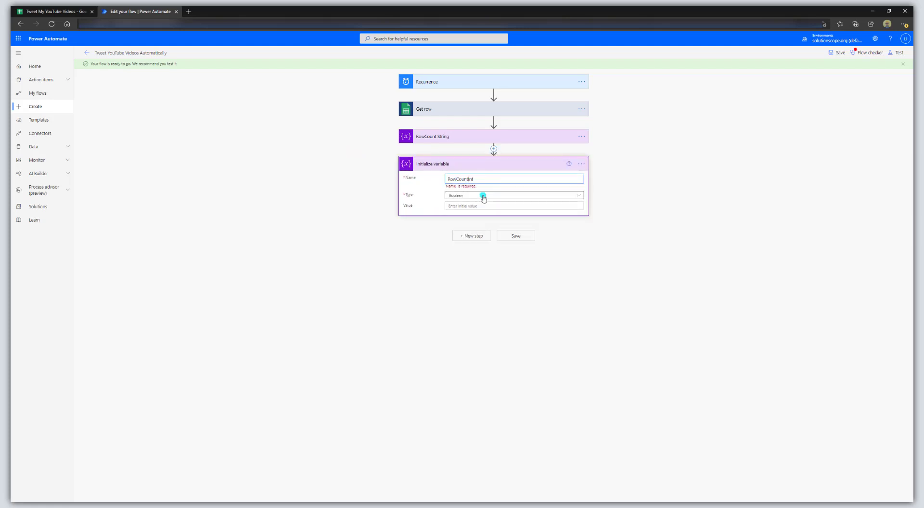
pyautogui.click(480, 192)
pyautogui.click(472, 213)
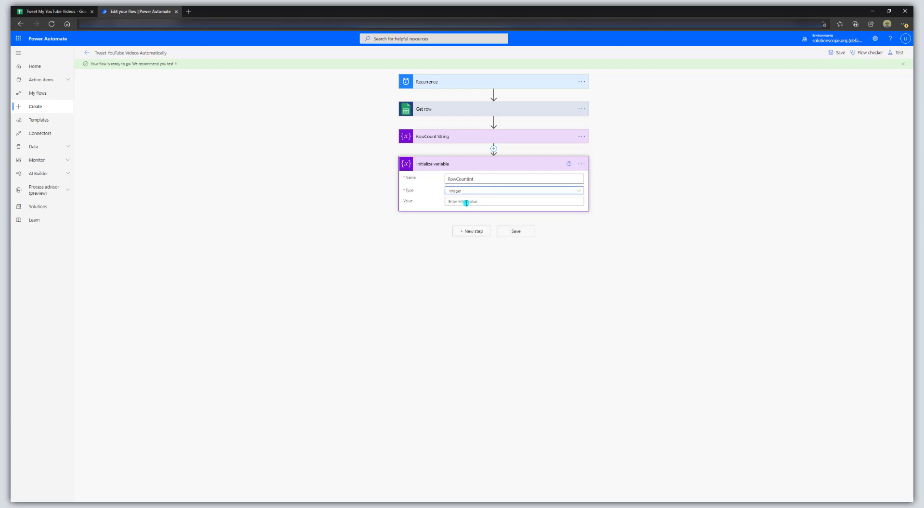
# Set RowCountInt's initial value to the expression int(variables('RowCountString')).
pyautogui.click(464, 202)
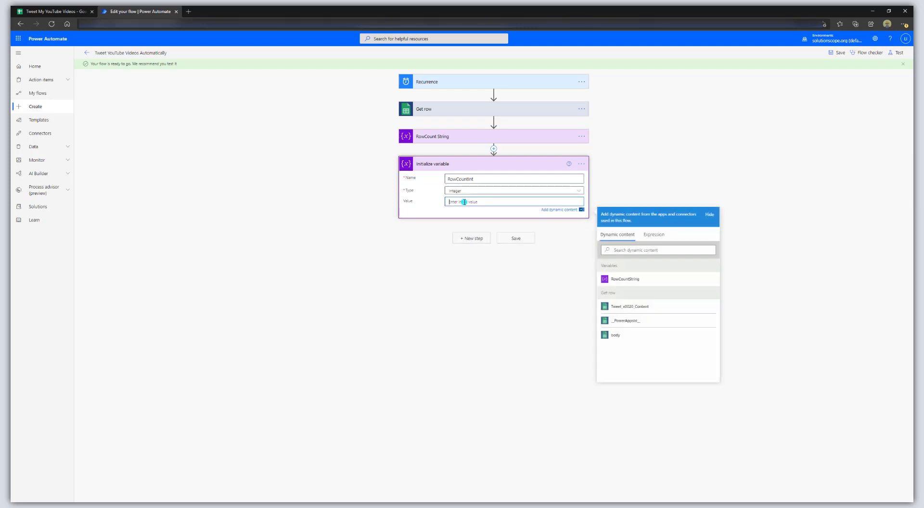
pyautogui.click(655, 235)
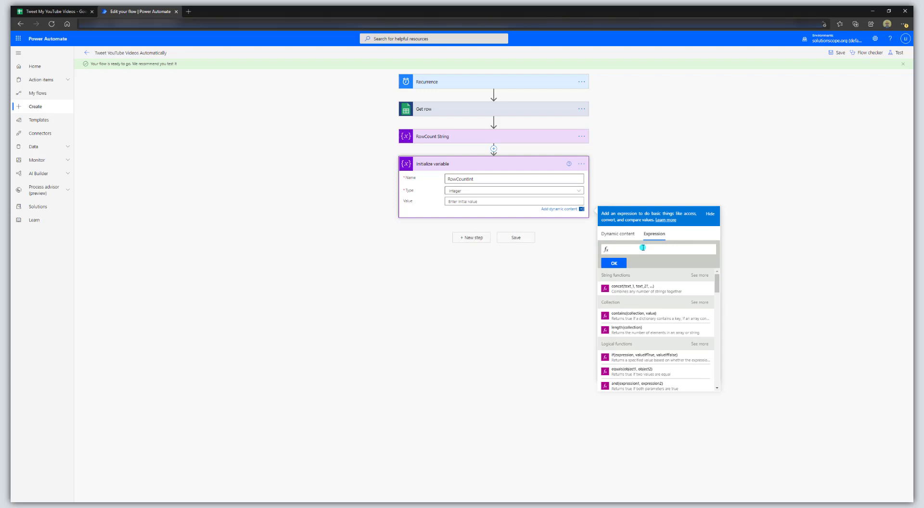
pyautogui.write('int')
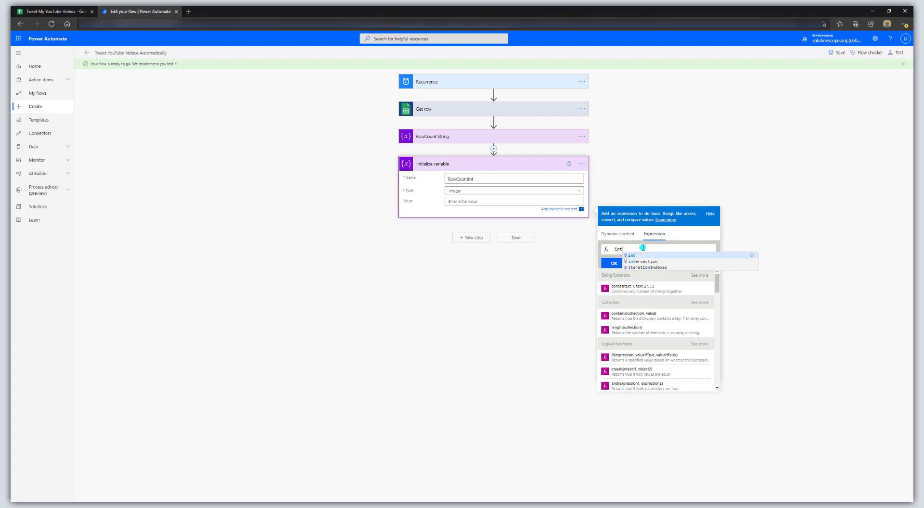
pyautogui.write('(')
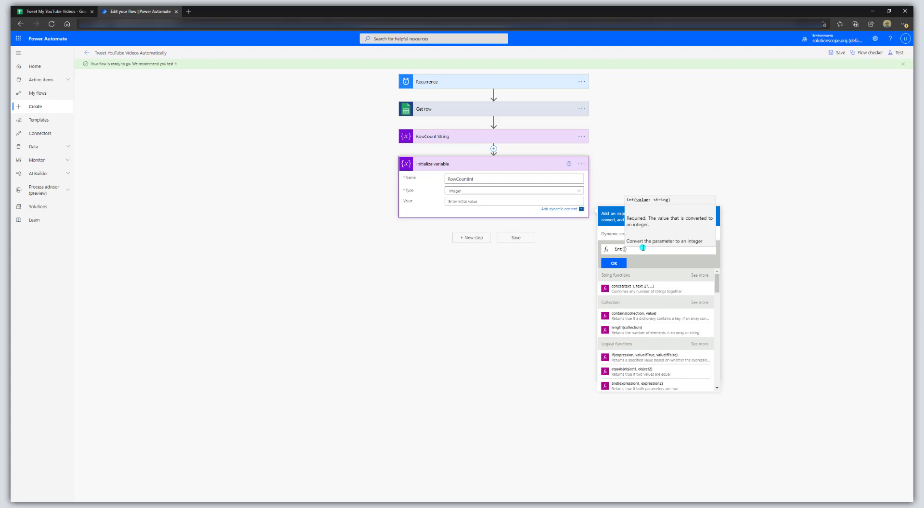
pyautogui.click(612, 234)
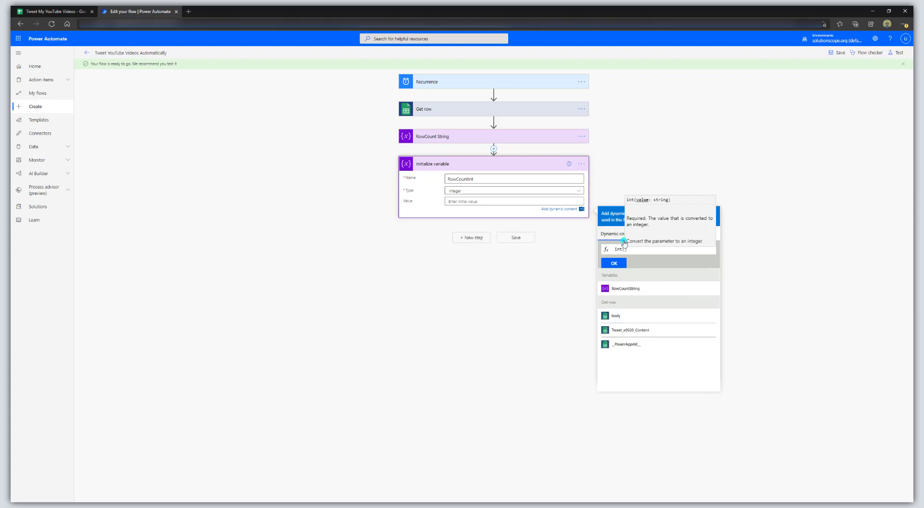
pyautogui.click(624, 289)
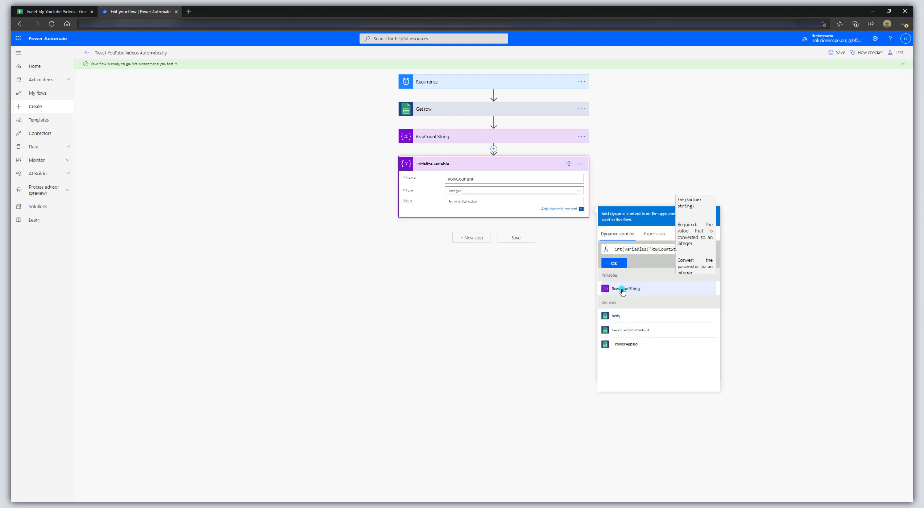
pyautogui.click(615, 263)
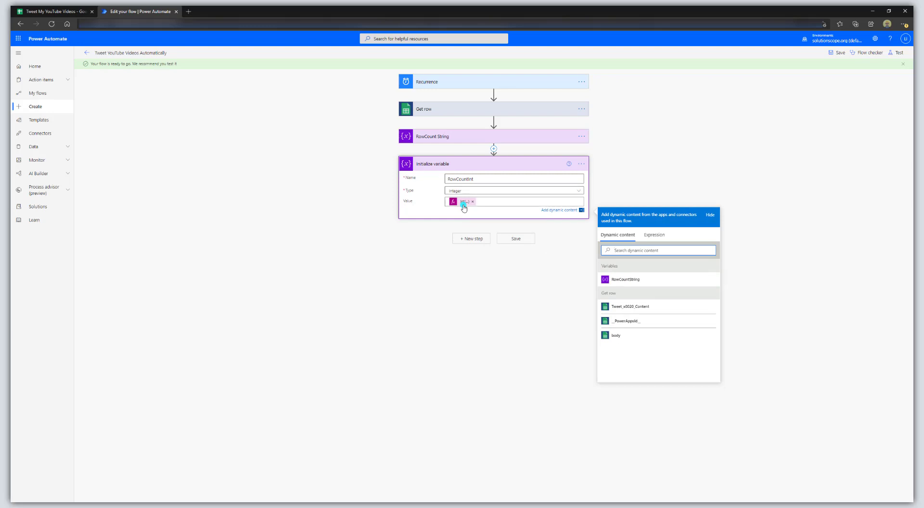
# Check the row count in cell A2 of the Google Sheet, and save the flow in Power Automate.
pyautogui.click(461, 178)
pyautogui.hotkey('ctrl', 'shift', 'Tab')
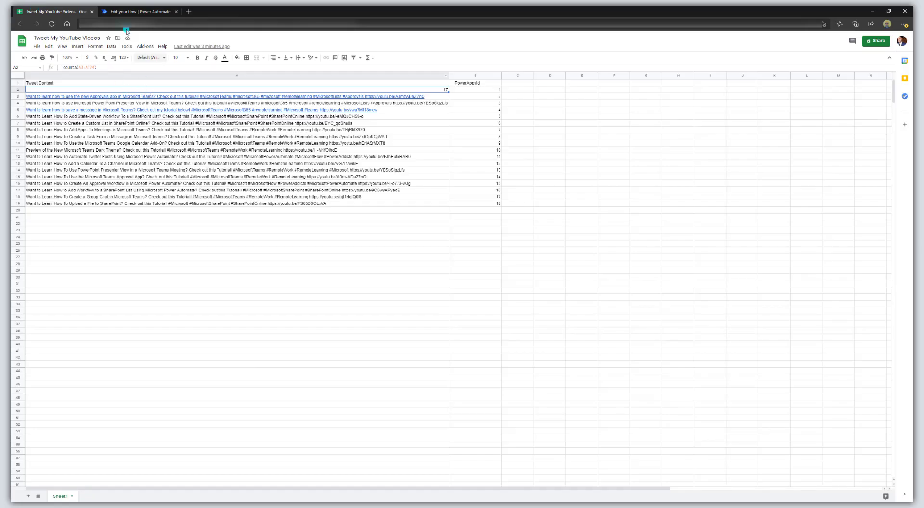
pyautogui.click(133, 11)
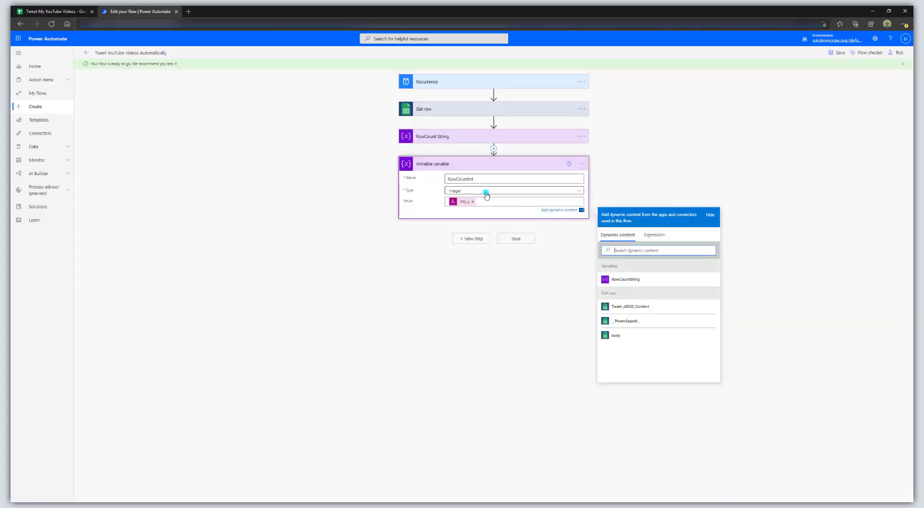
pyautogui.click(521, 240)
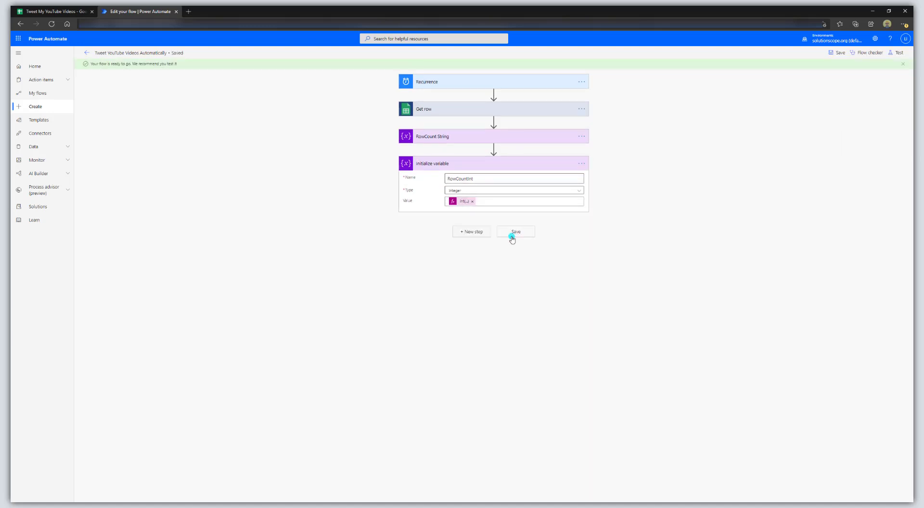
# Search the actions for "init" and add a third Initialize variable action at the end of the flow.
pyautogui.click(474, 234)
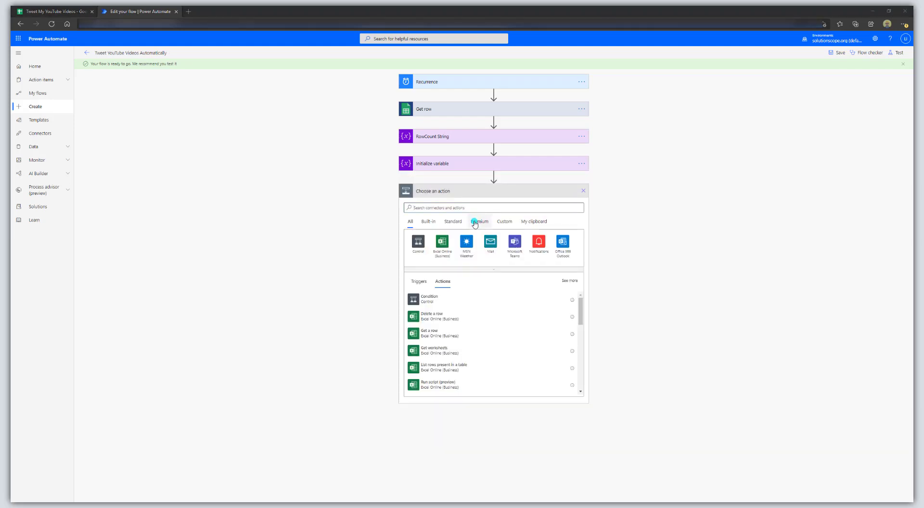
pyautogui.click(479, 210)
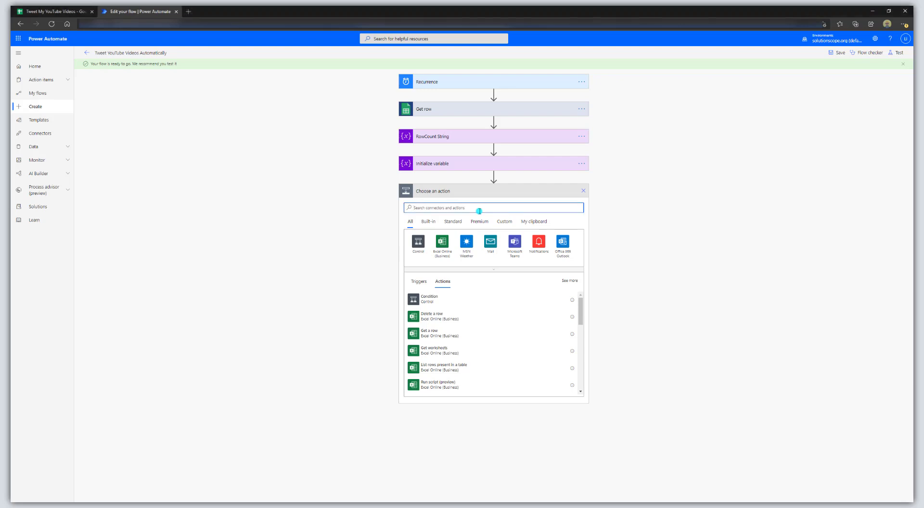
pyautogui.write('init')
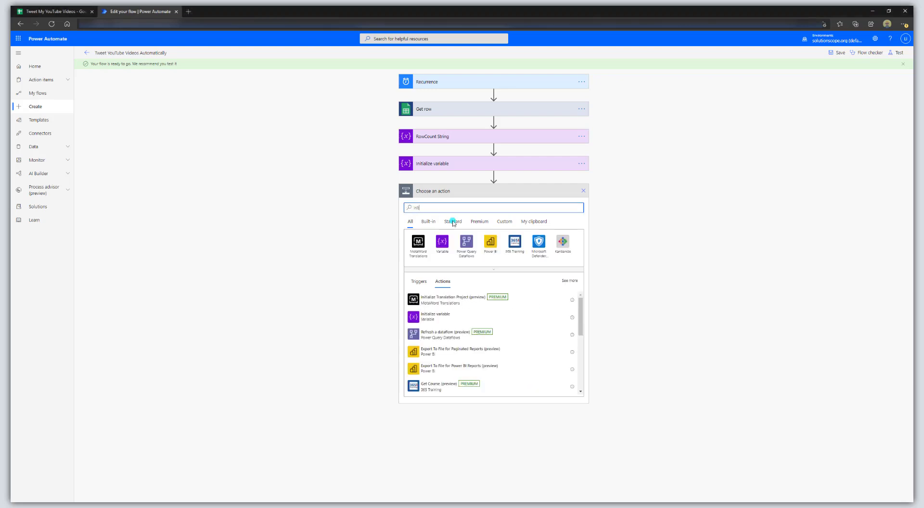
pyautogui.click(440, 316)
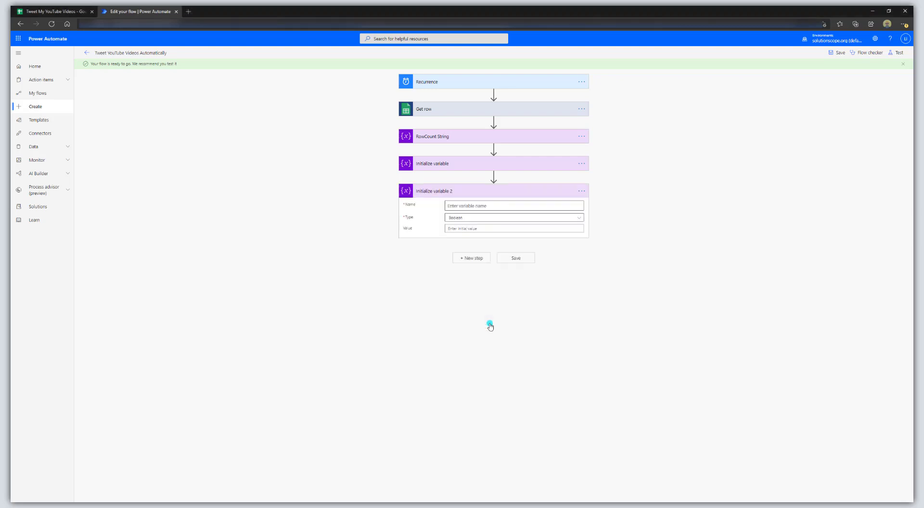
# Name the new variable RandomNumber and set its type to Integer.
pyautogui.click(581, 192)
pyautogui.click(617, 204)
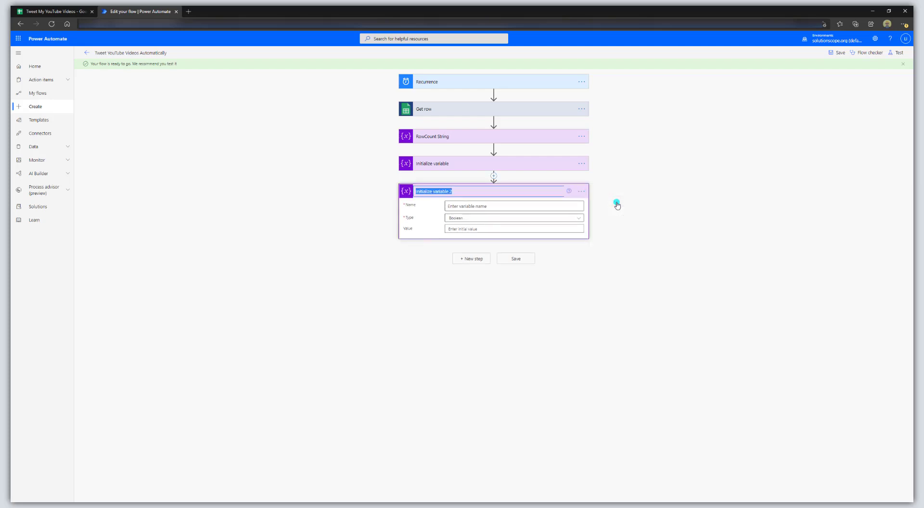
pyautogui.write('RandomNumber')
pyautogui.click(481, 206)
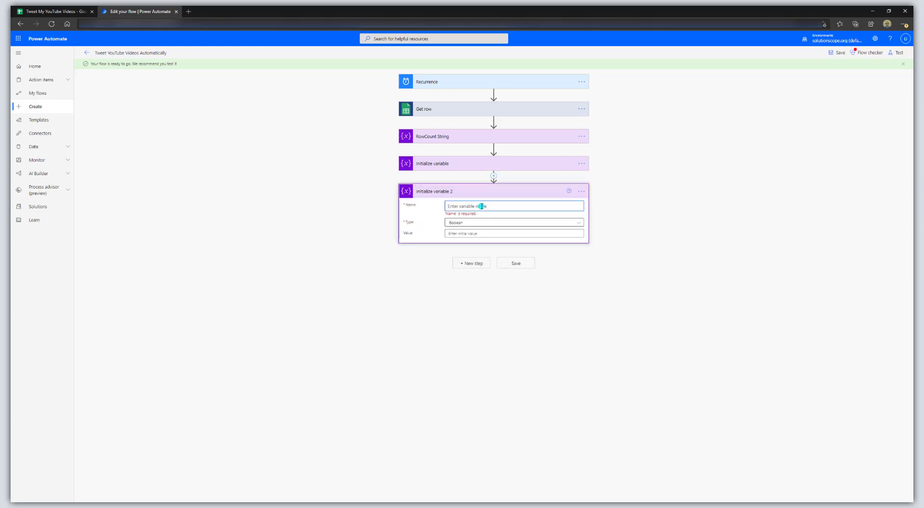
pyautogui.hotkey('ctrl', 'v')
pyautogui.click(486, 223)
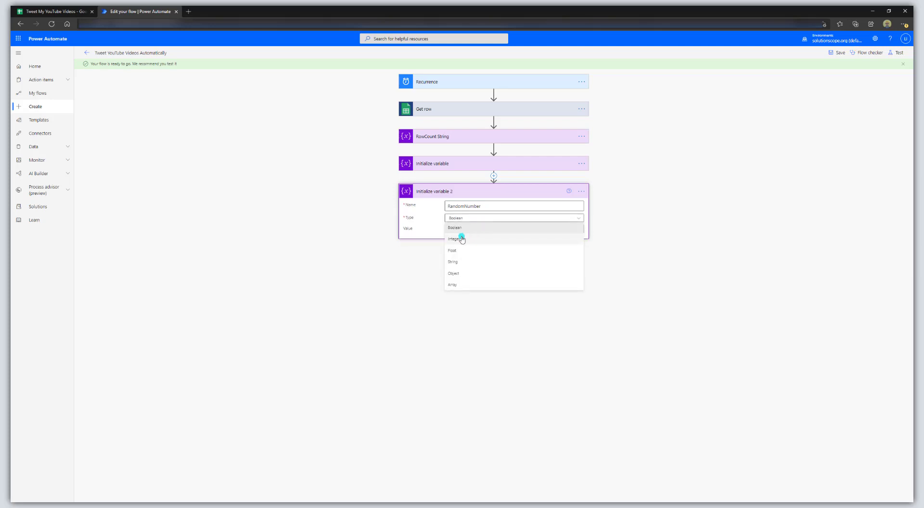
pyautogui.click(460, 235)
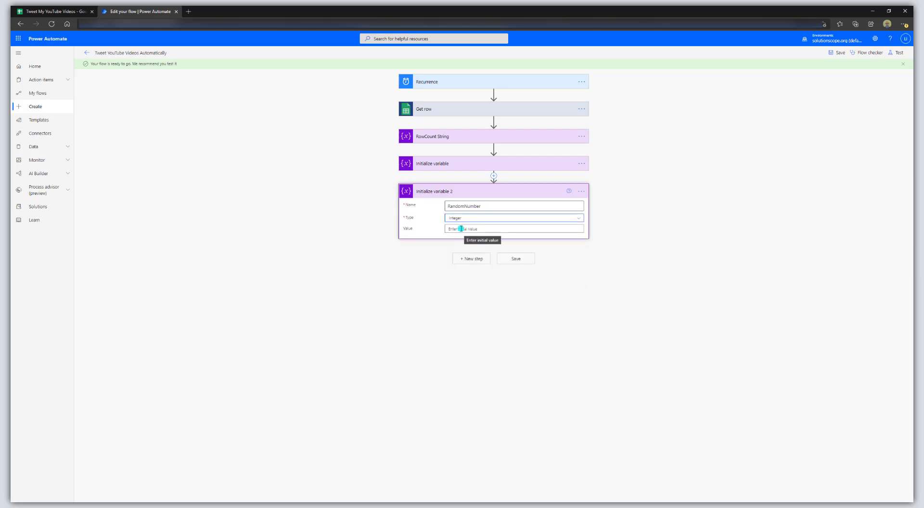
# Write the expression rand(2,variables('RowCountInt')) for RandomNumber's initial value.
pyautogui.click(461, 229)
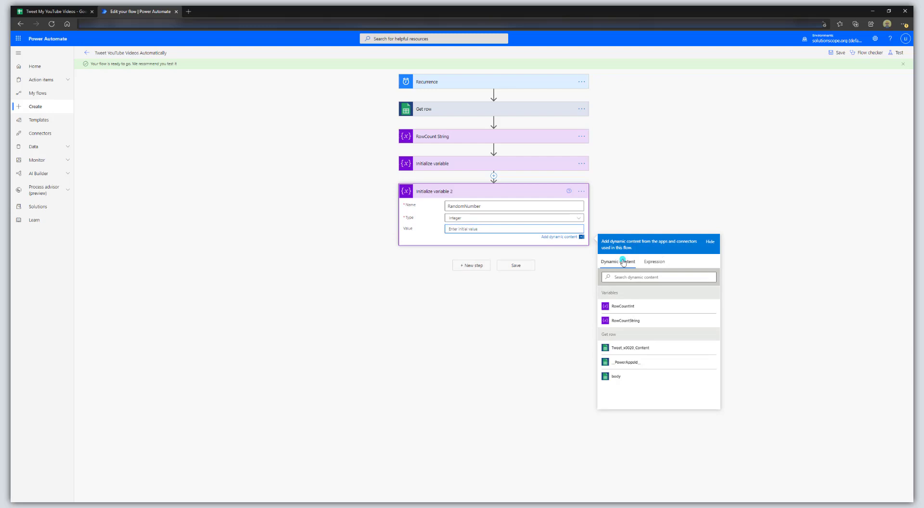
pyautogui.click(658, 263)
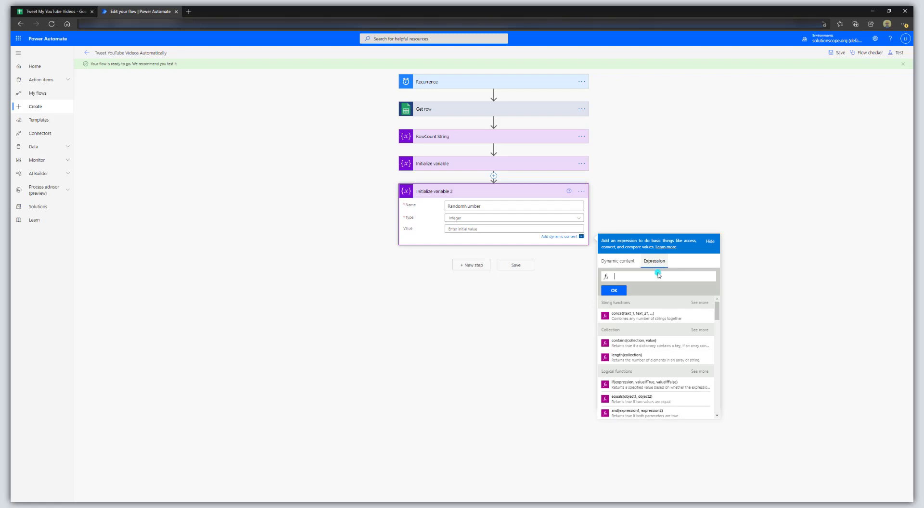
pyautogui.write('ra')
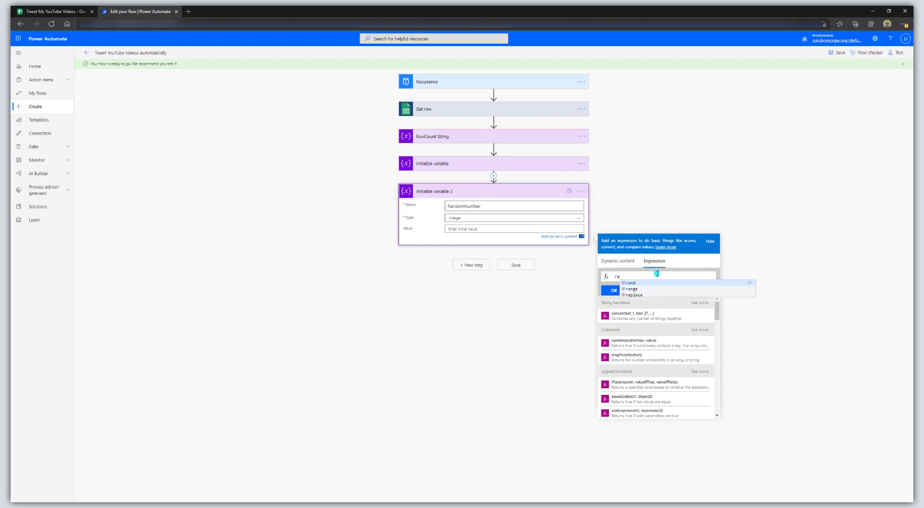
pyautogui.write('nd')
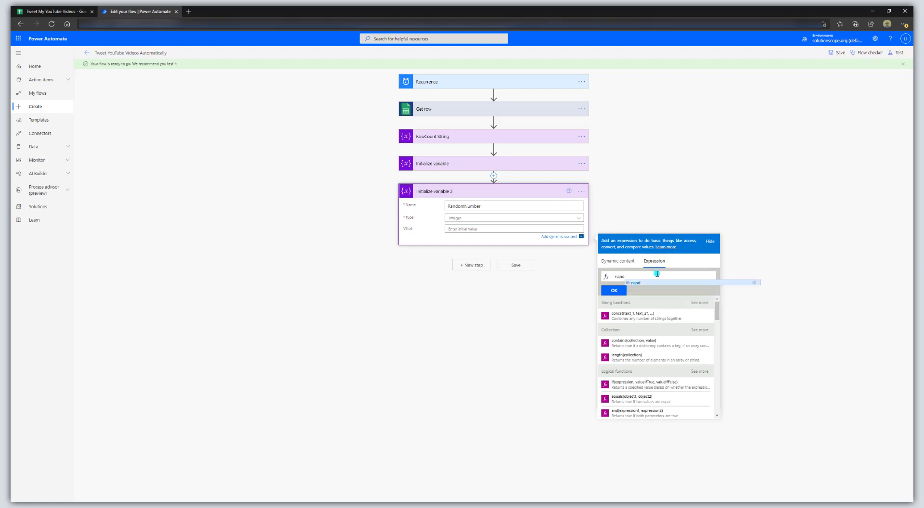
pyautogui.write('(')
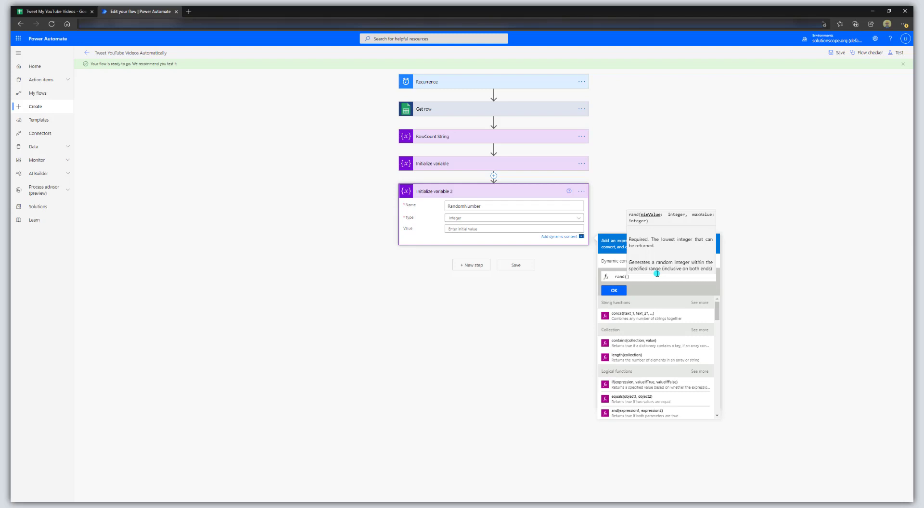
pyautogui.write('1')
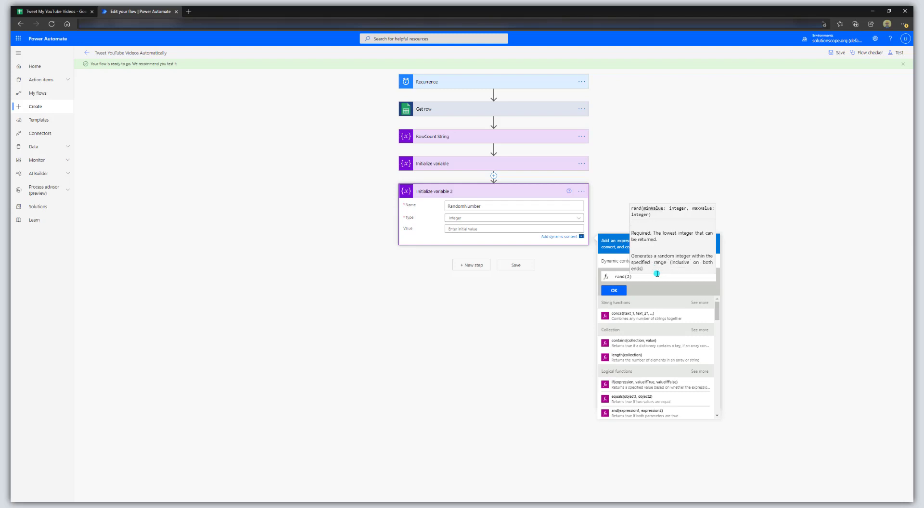
pyautogui.write(',')
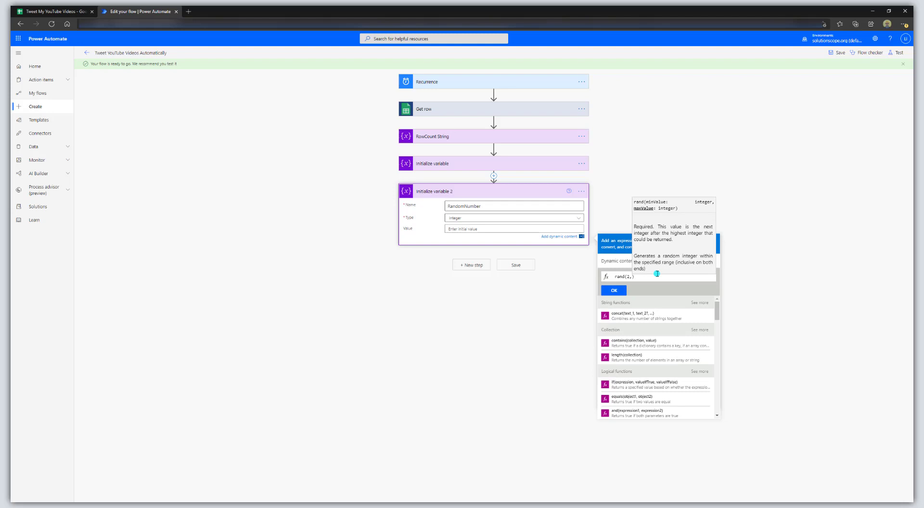
pyautogui.click(619, 261)
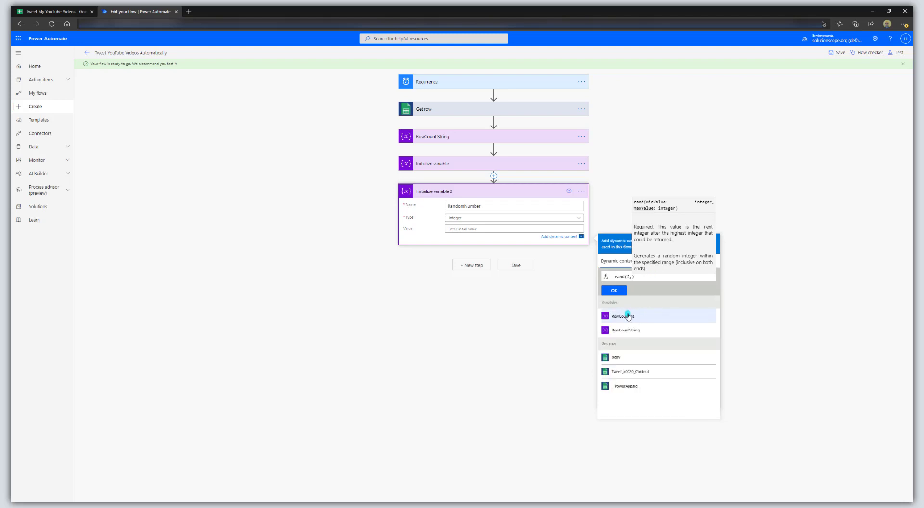
pyautogui.click(628, 316)
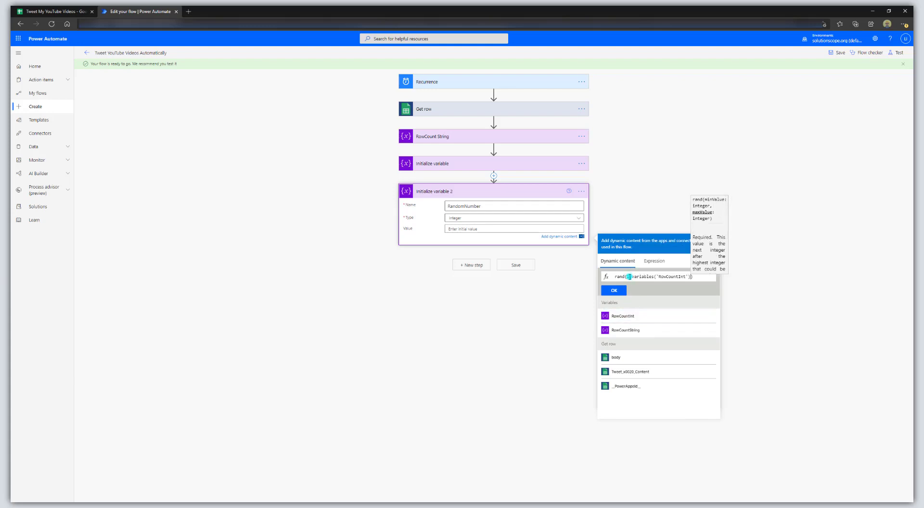
# Compare the rand bounds with the Google Sheet's row IDs and row count, apply the expression to RandomNumber, and save the flow.
pyautogui.click(57, 11)
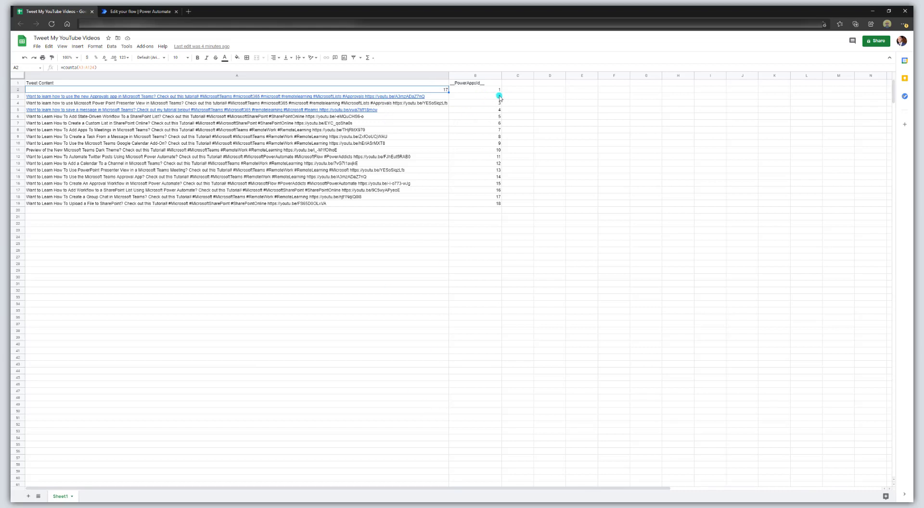
pyautogui.click(117, 10)
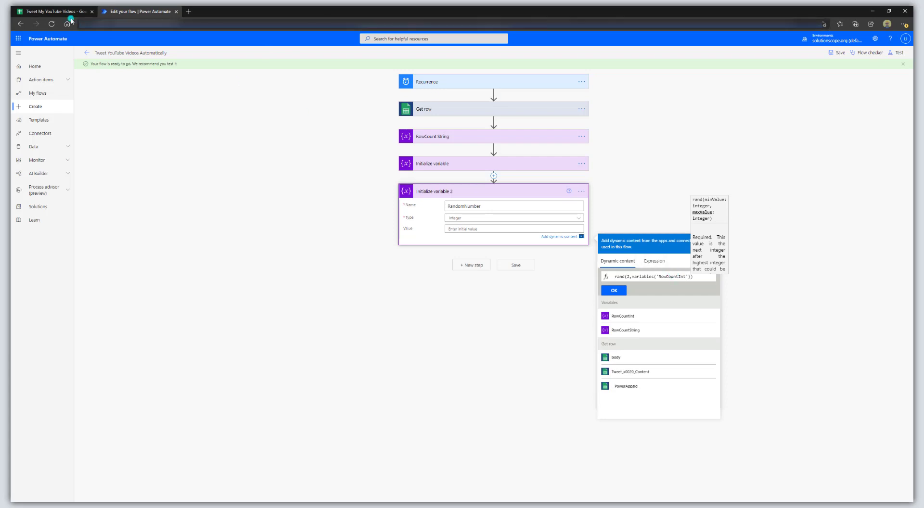
pyautogui.click(60, 11)
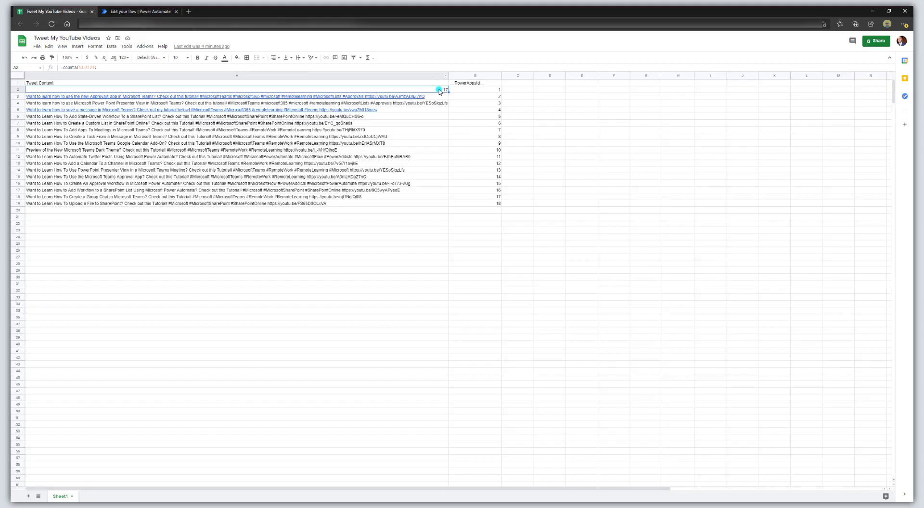
pyautogui.click(161, 11)
pyautogui.click(614, 290)
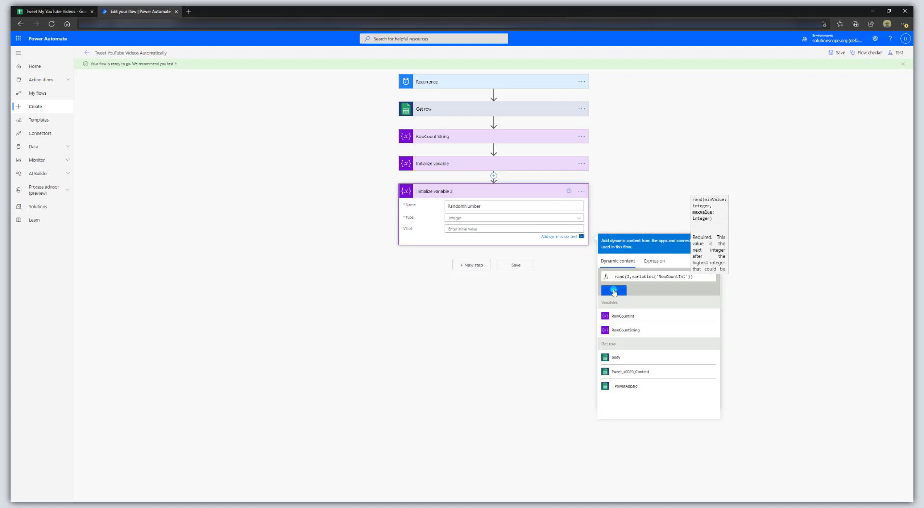
pyautogui.click(513, 266)
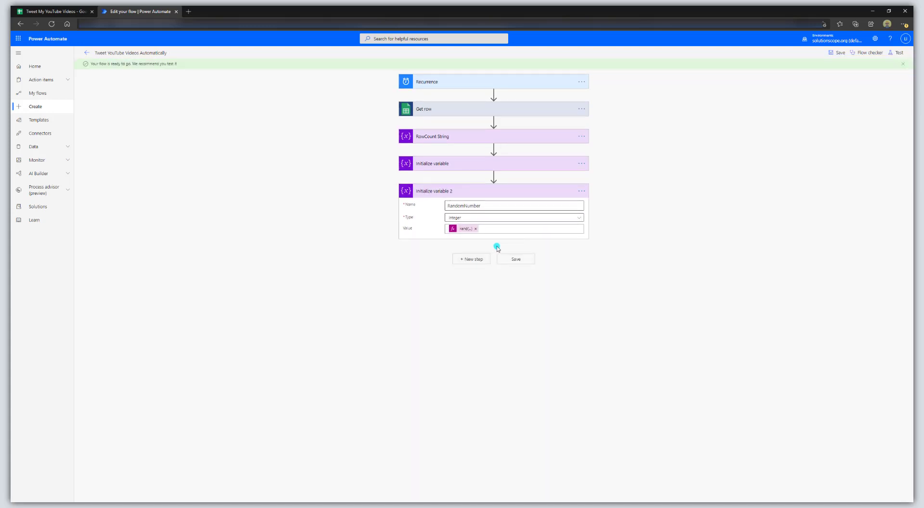
# Review the row IDs in the Google Sheet, and add a Google Sheets Get row action at the end of the flow.
pyautogui.click(66, 10)
pyautogui.moveTo(173, 98)
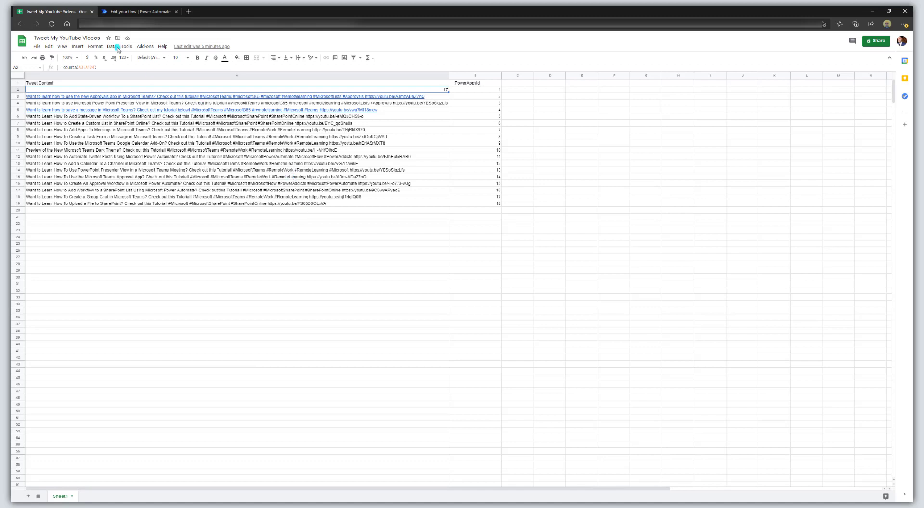
pyautogui.click(123, 13)
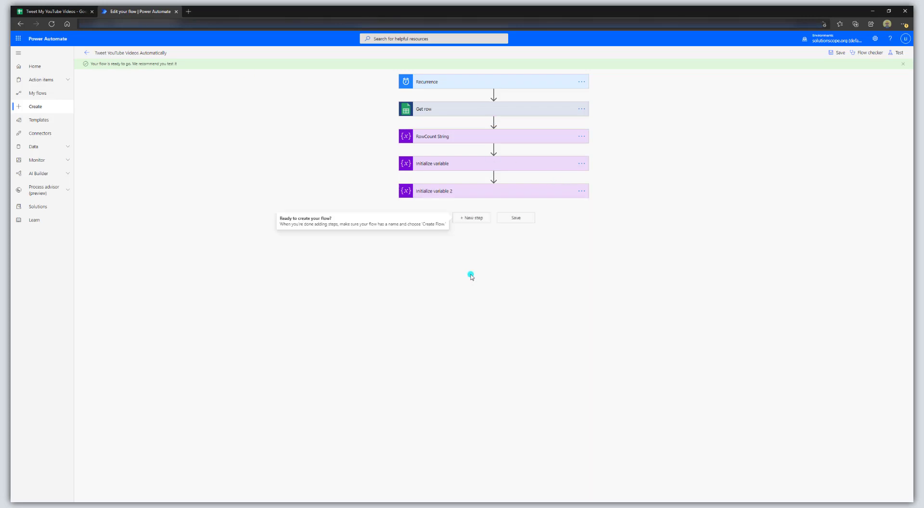
pyautogui.click(472, 221)
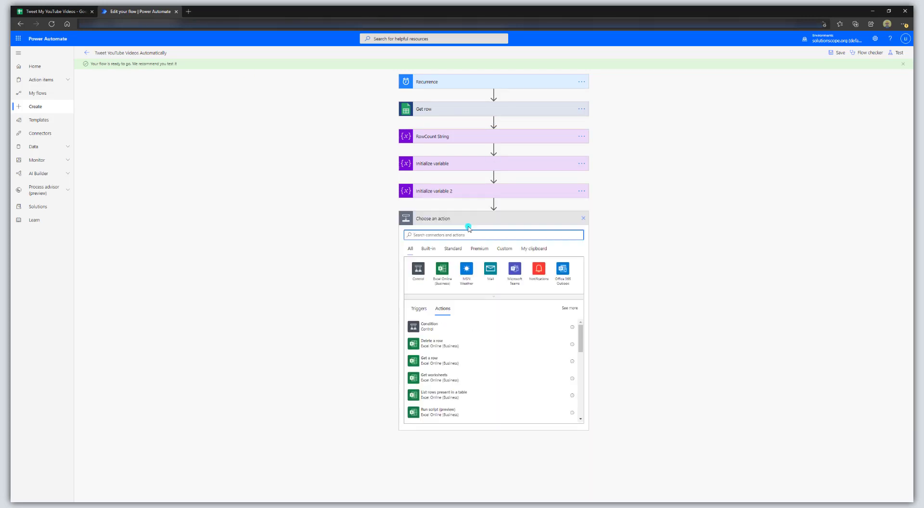
pyautogui.write('google s')
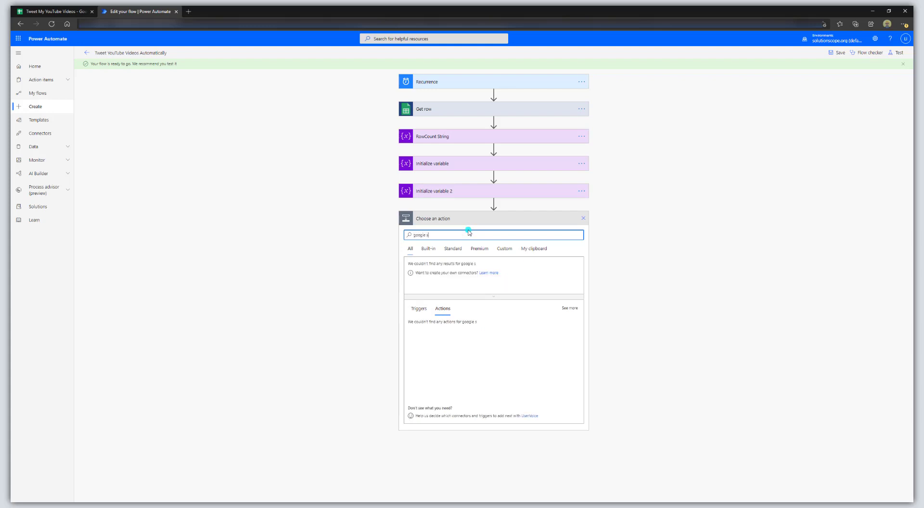
pyautogui.write('heet')
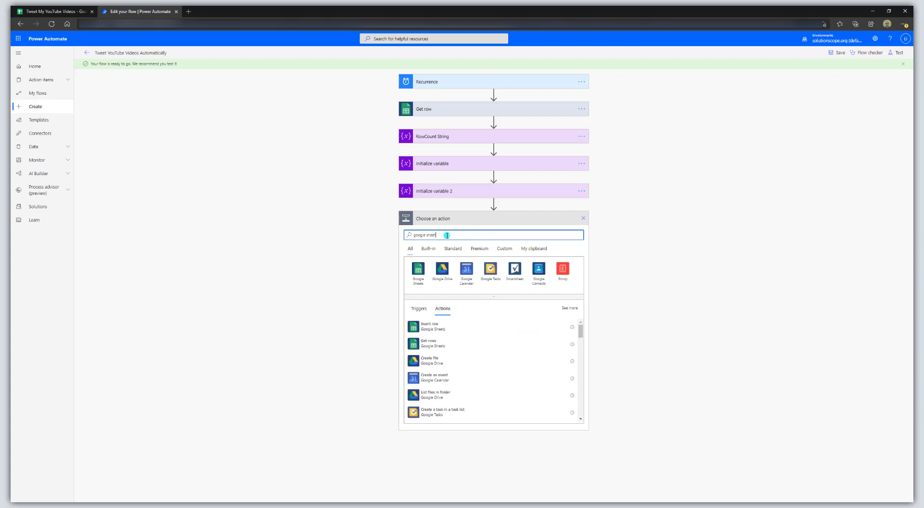
pyautogui.click(413, 276)
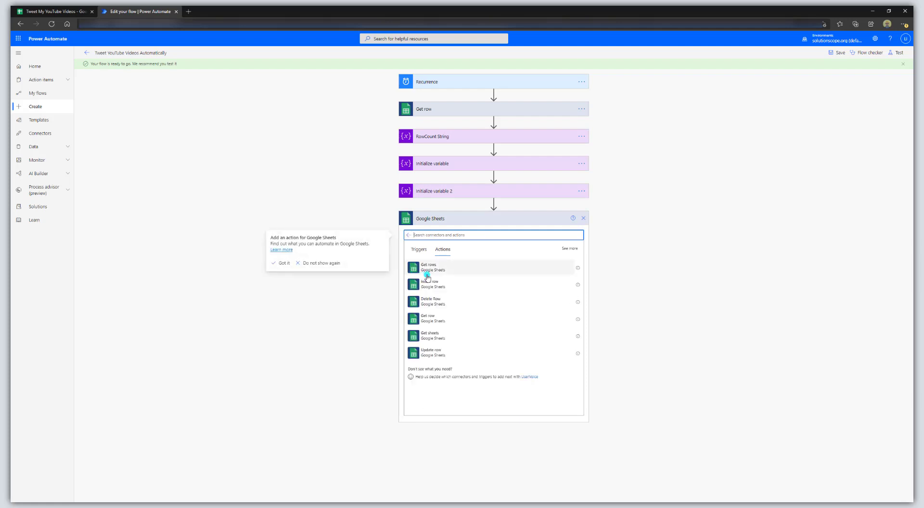
pyautogui.click(430, 321)
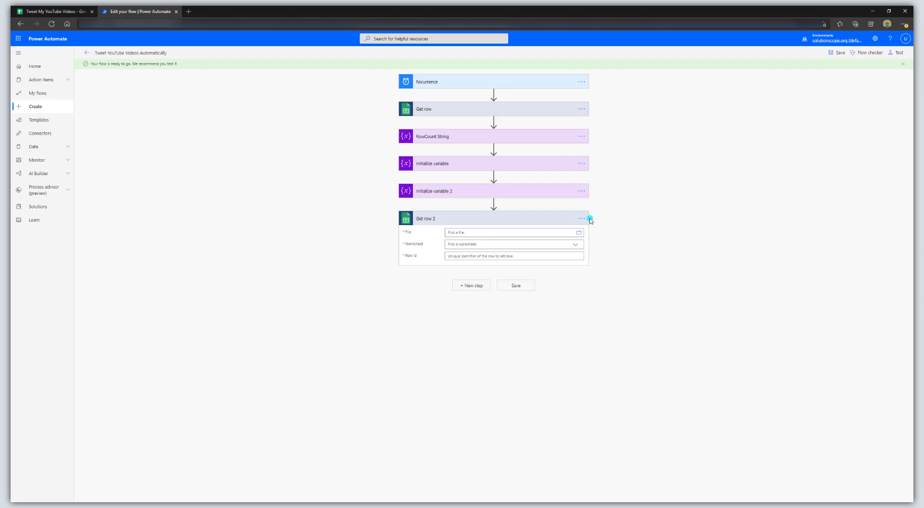
# Point the second Get row action at the file /Automated Tweet/Tweet My YouTube Videos and the worksheet Sheet1.
pyautogui.click(579, 234)
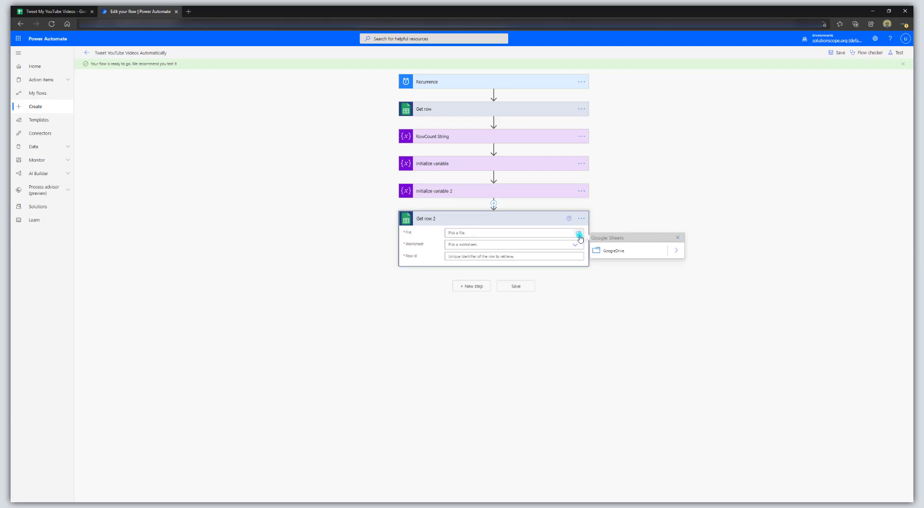
pyautogui.click(677, 250)
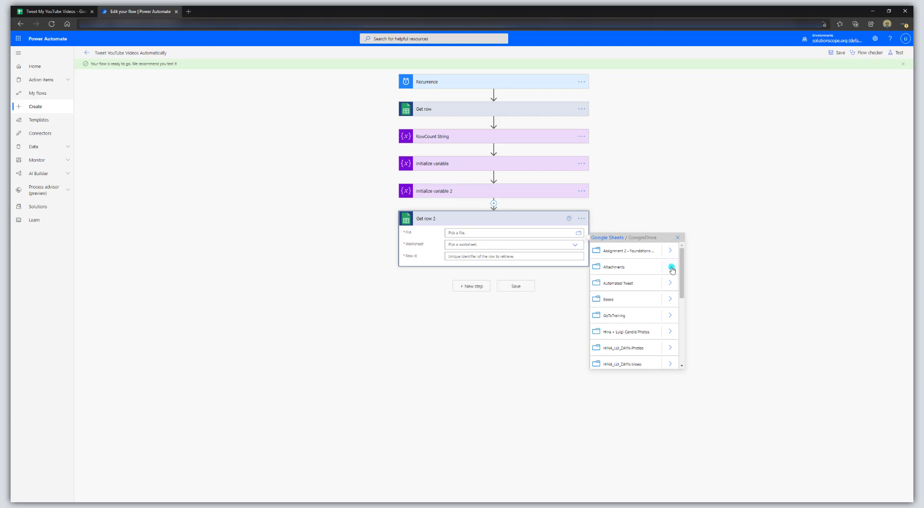
pyautogui.click(670, 283)
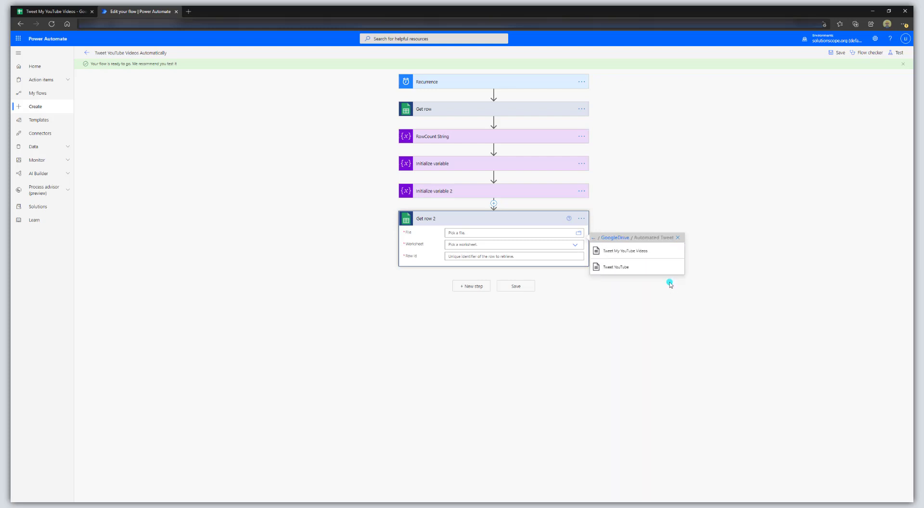
pyautogui.click(624, 253)
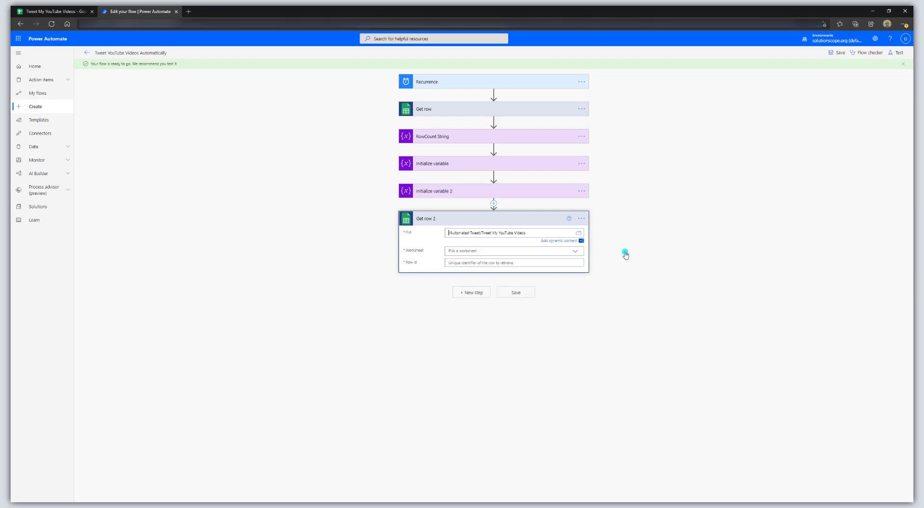
pyautogui.click(574, 252)
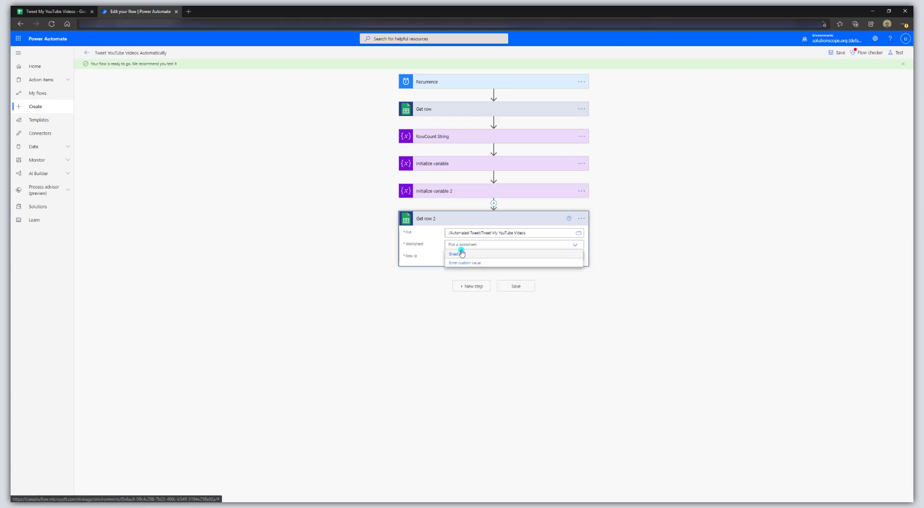
pyautogui.click(460, 255)
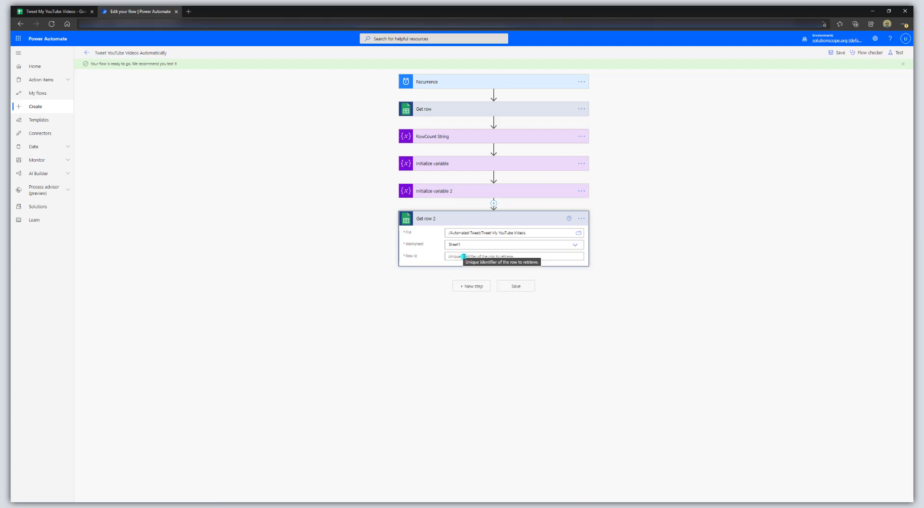
# Use the RandomNumber variable as the second Get row action's Row Id, compare it with the sheet's row IDs, and save the flow.
pyautogui.click(463, 257)
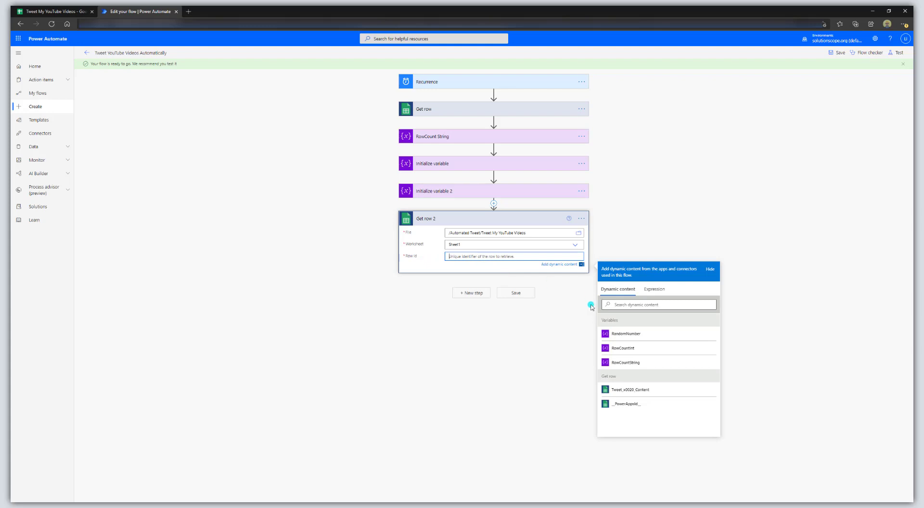
pyautogui.click(626, 334)
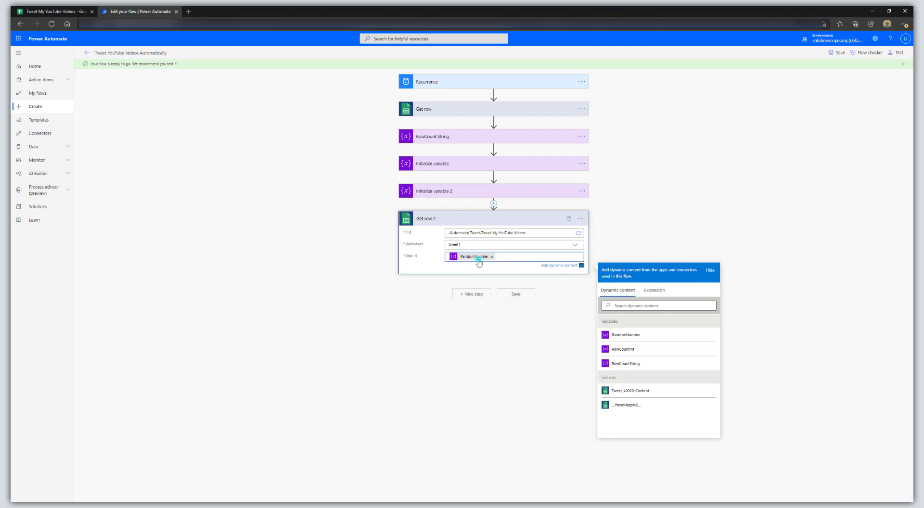
pyautogui.click(43, 10)
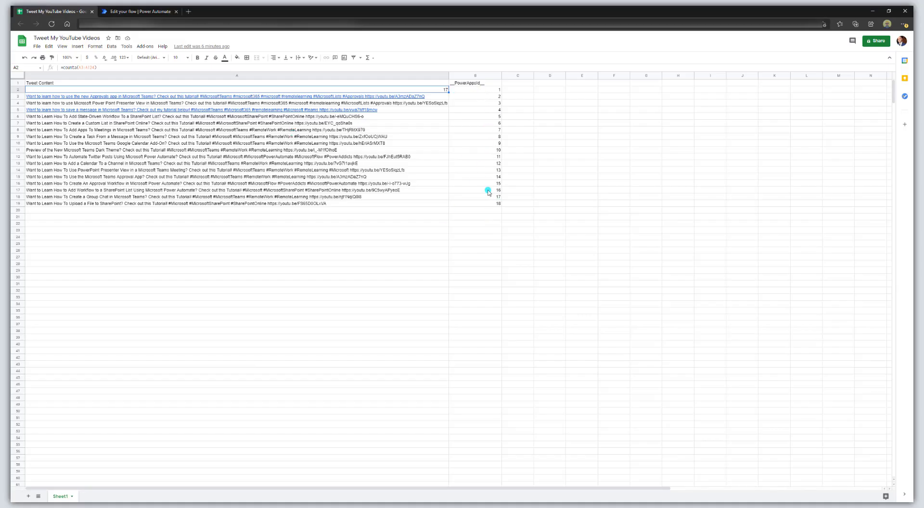
pyautogui.click(157, 11)
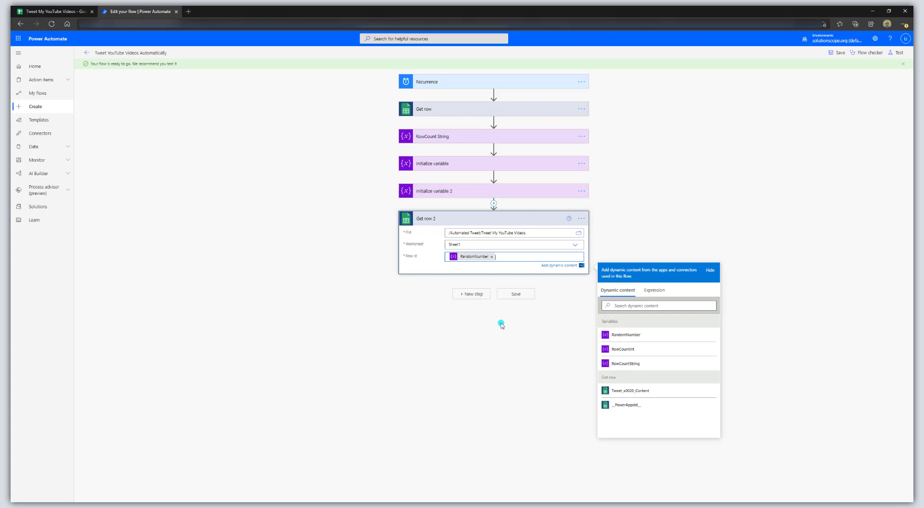
pyautogui.click(516, 294)
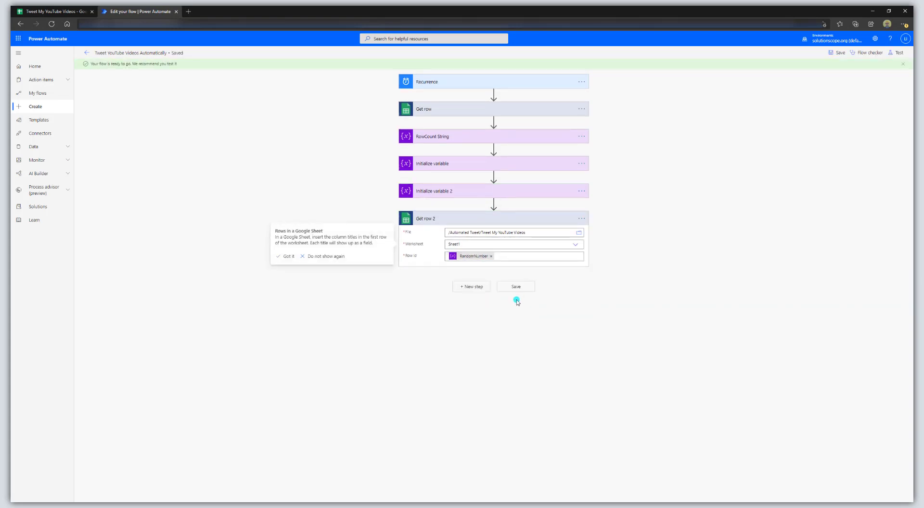
# Search the actions for "twitter" and add a Post a tweet action at the end of the flow.
pyautogui.click(467, 287)
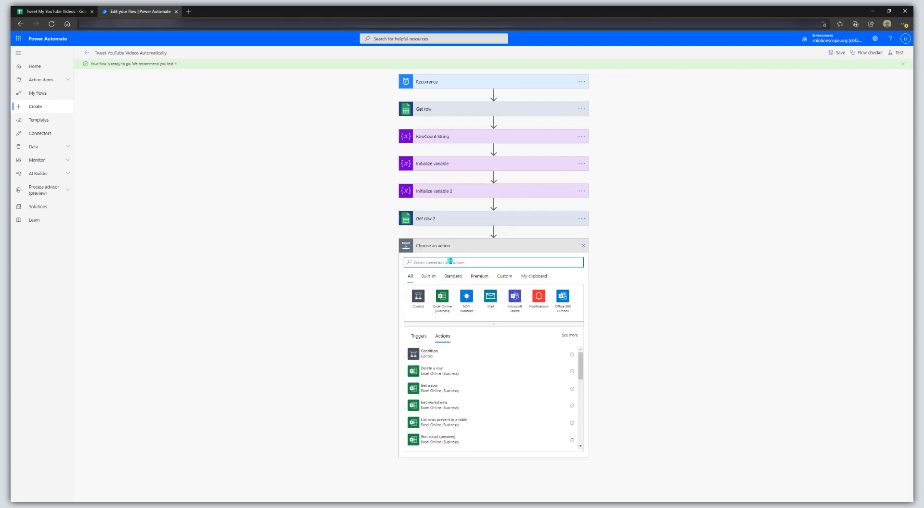
pyautogui.write('tw')
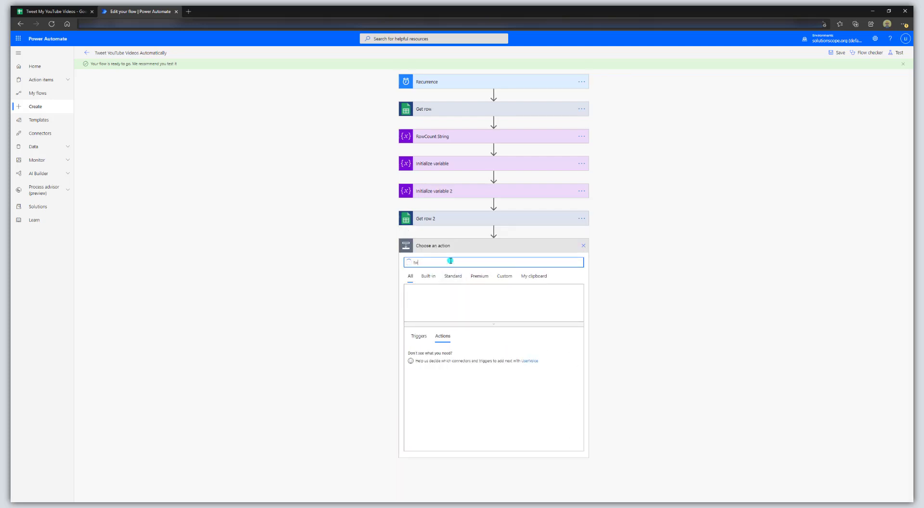
pyautogui.write('itter')
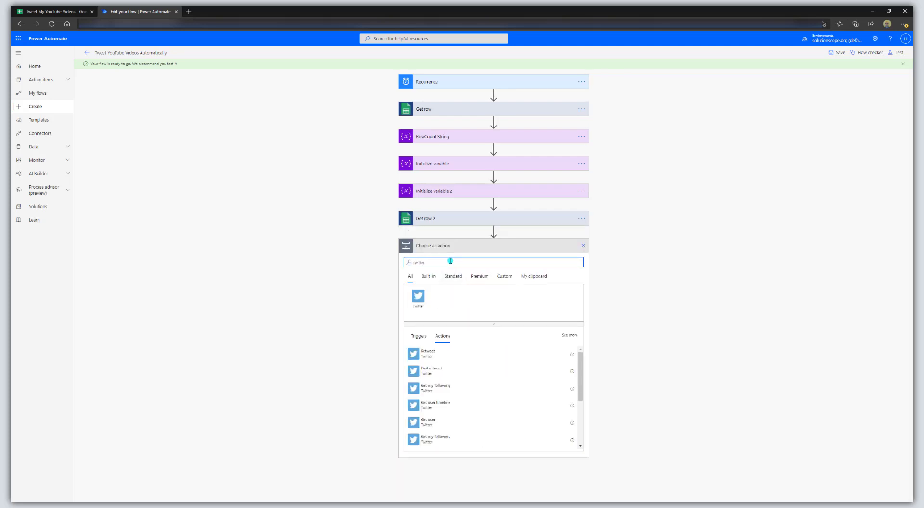
pyautogui.click(418, 297)
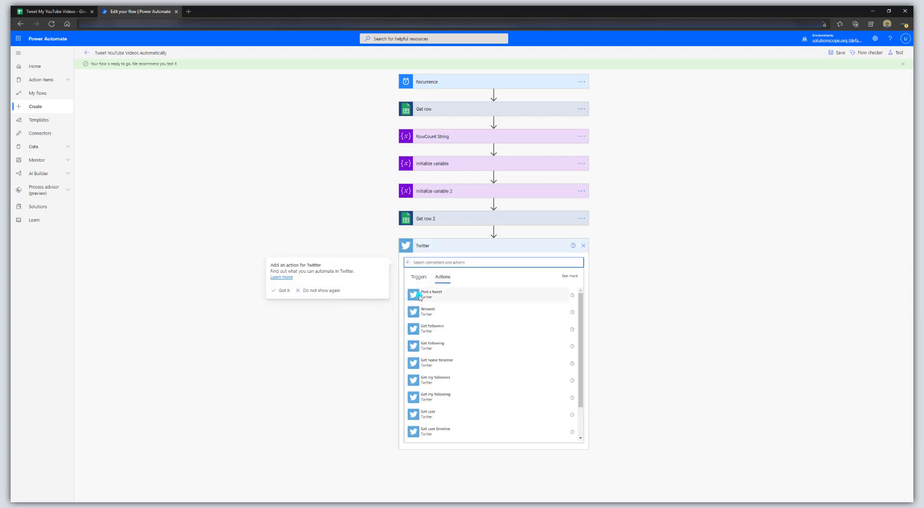
pyautogui.click(451, 297)
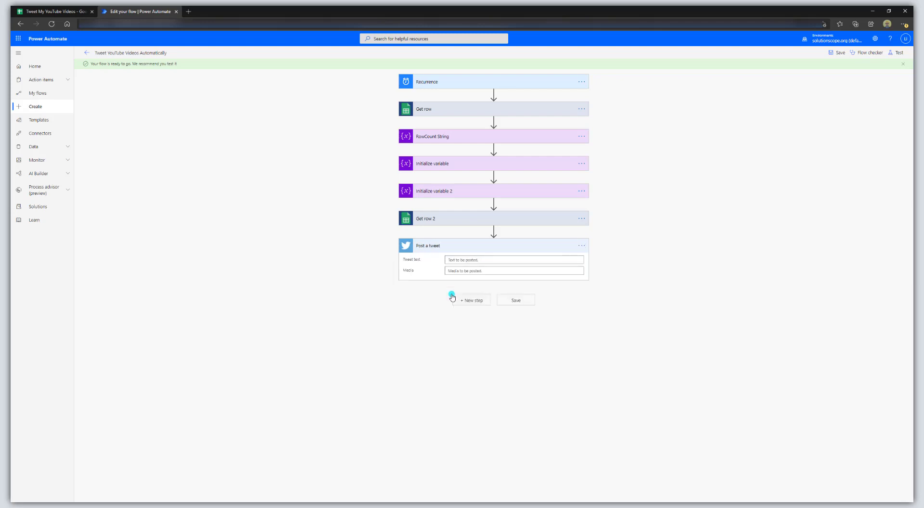
# Set the tweet text to the Tweet_x0020_Content value from Get row 2 and save the flow.
pyautogui.click(454, 260)
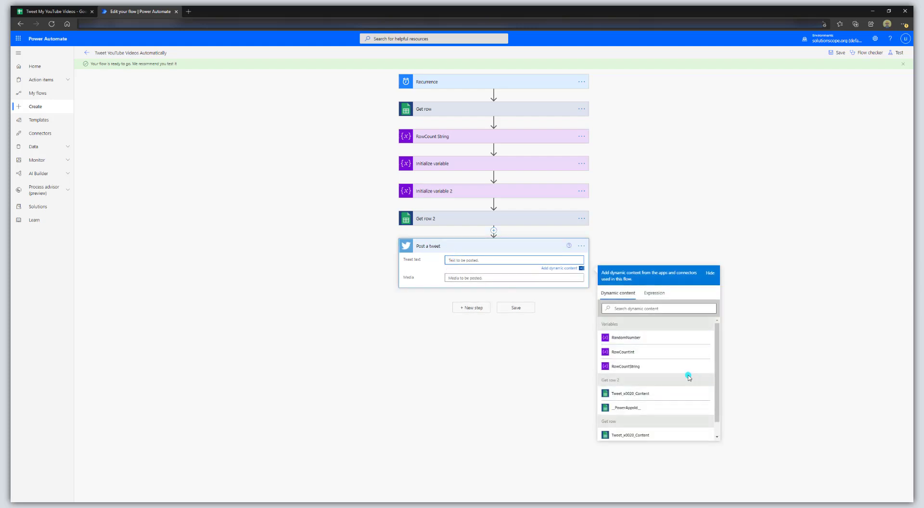
pyautogui.scroll(-1, 685, 378)
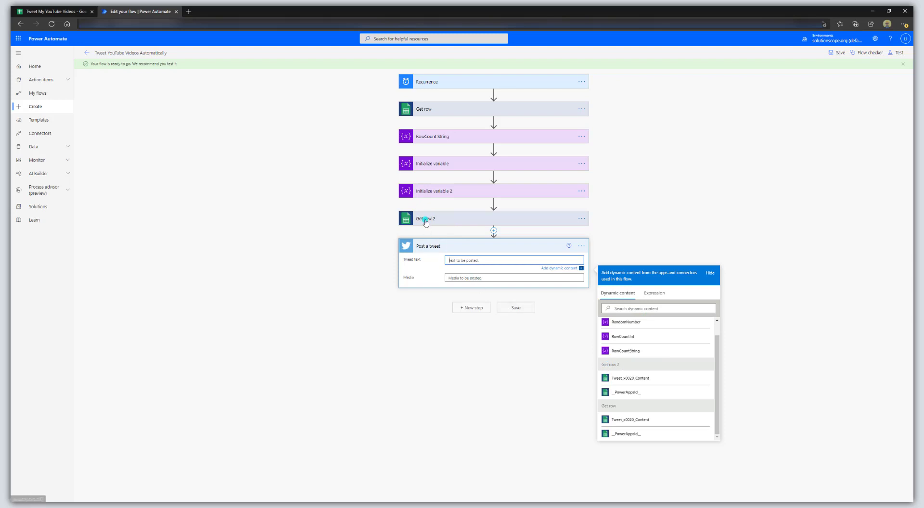
pyautogui.click(644, 378)
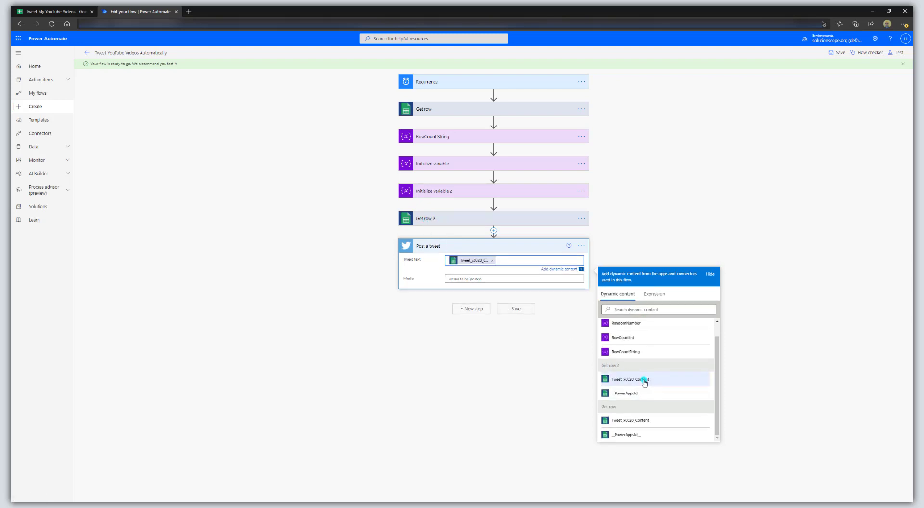
pyautogui.click(516, 309)
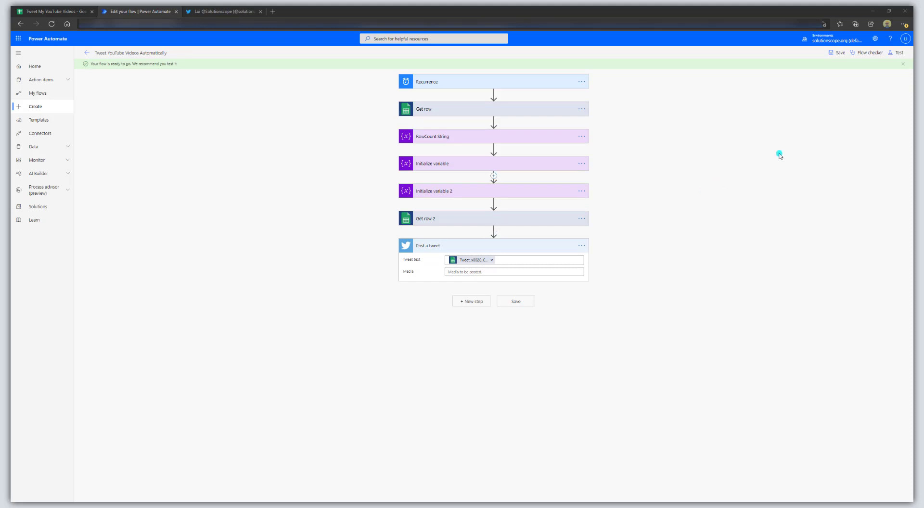
# Test the flow manually by running it, and bring up its run results.
pyautogui.click(896, 54)
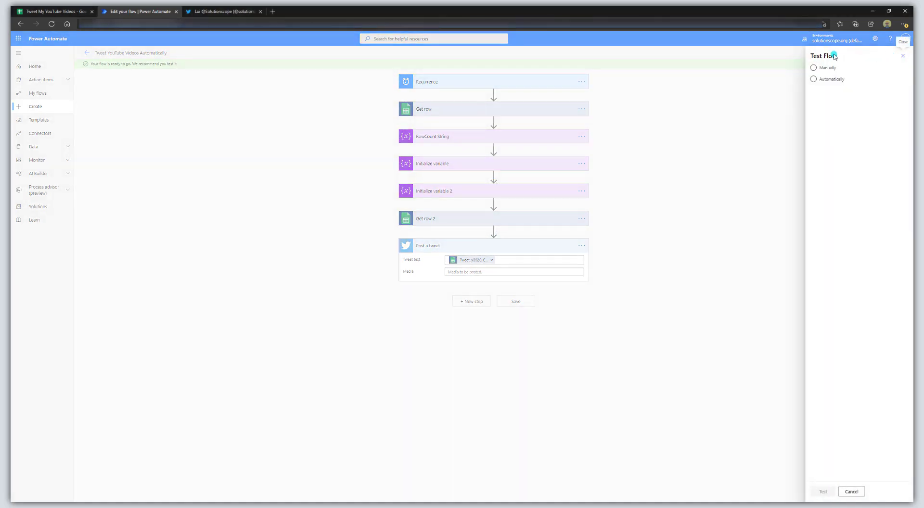
pyautogui.click(823, 68)
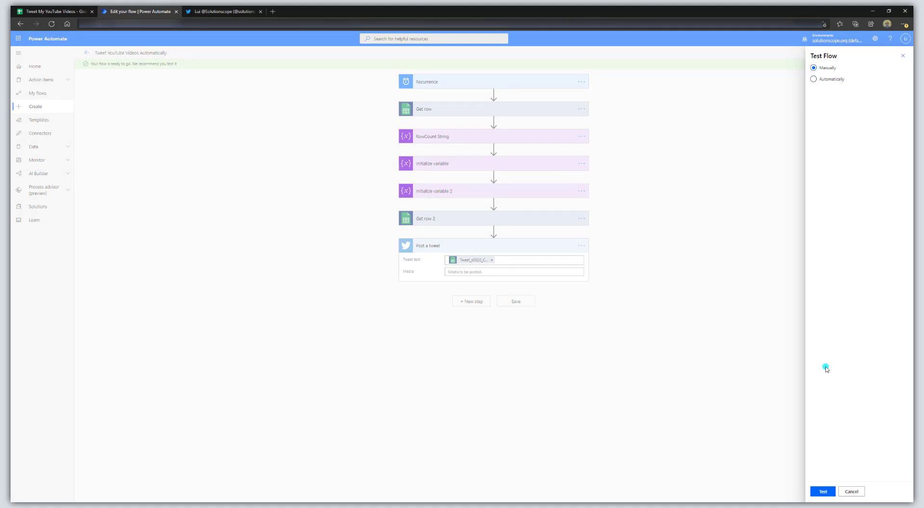
pyautogui.click(824, 492)
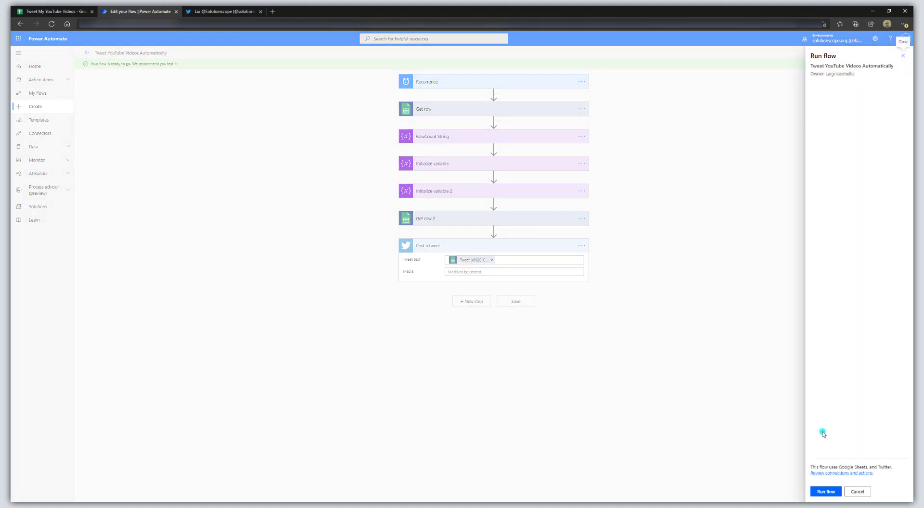
pyautogui.click(821, 492)
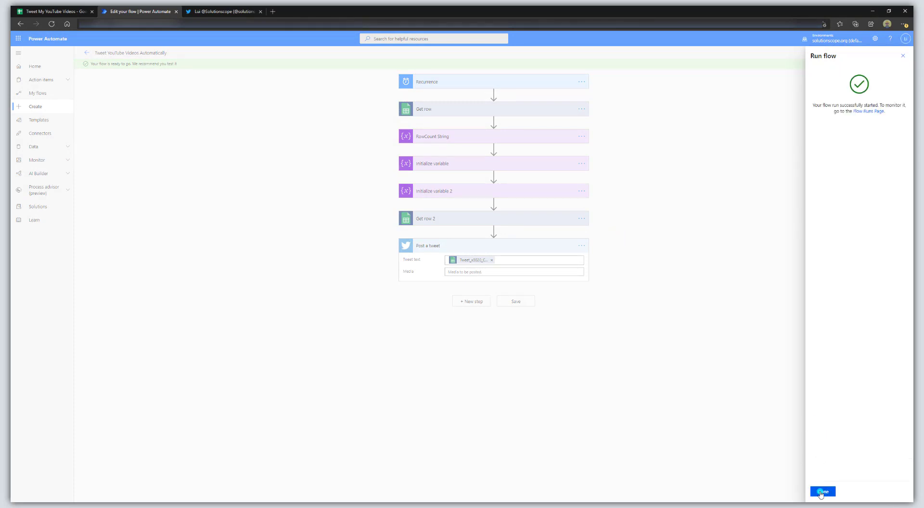
pyautogui.click(821, 492)
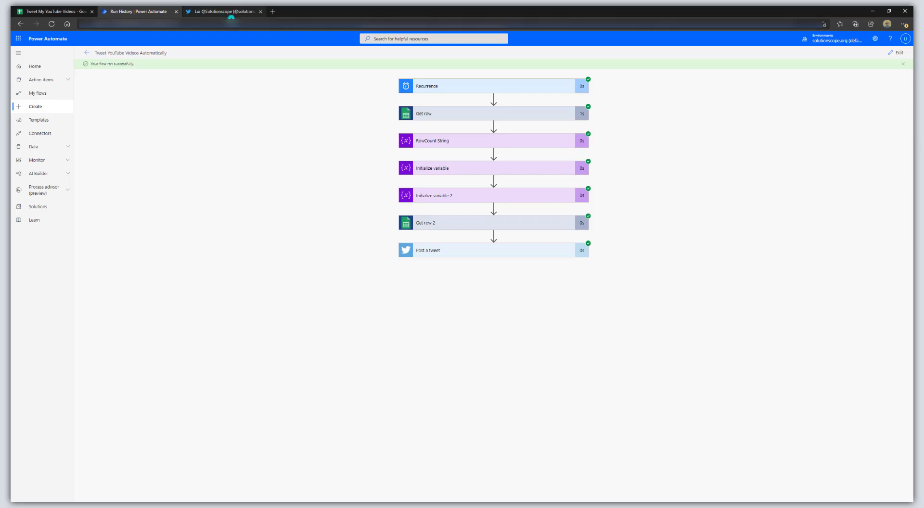
# Switch to Twitter, reload the profile page, and open the newest tweet to check what the flow posted.
pyautogui.click(230, 13)
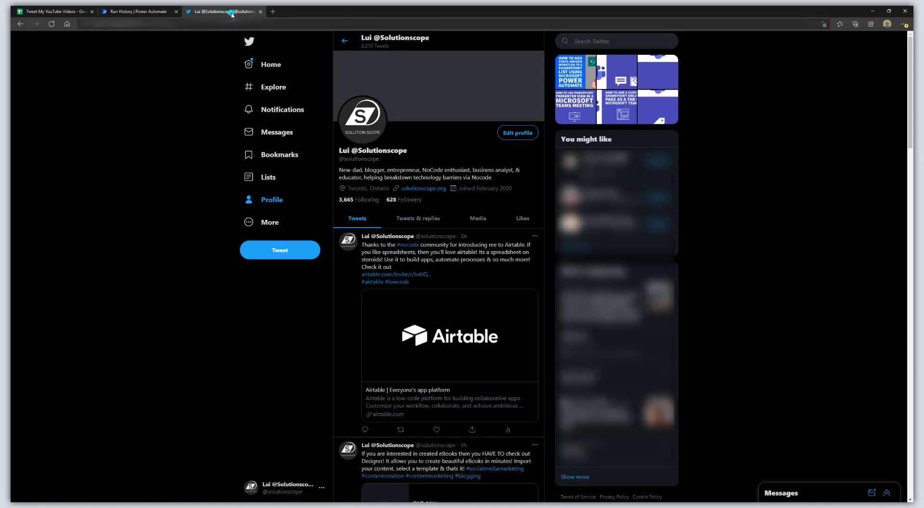
pyautogui.click(51, 24)
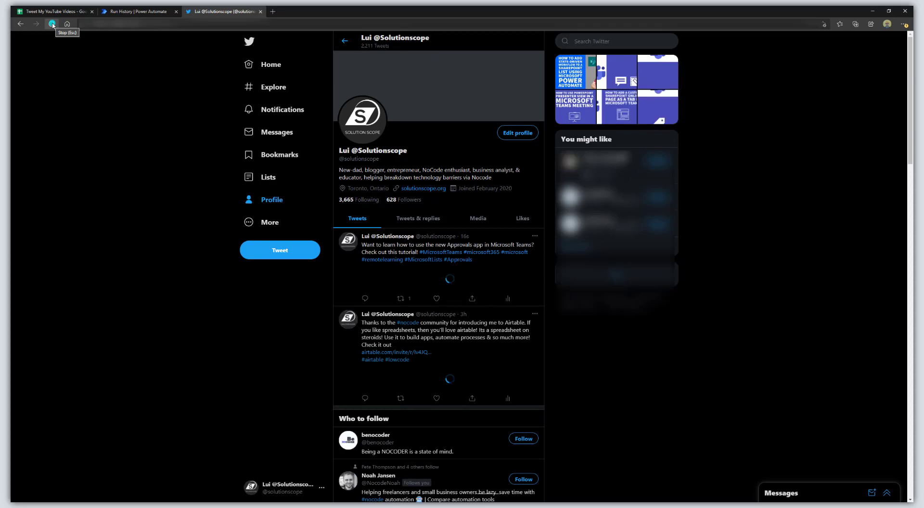
pyautogui.click(501, 235)
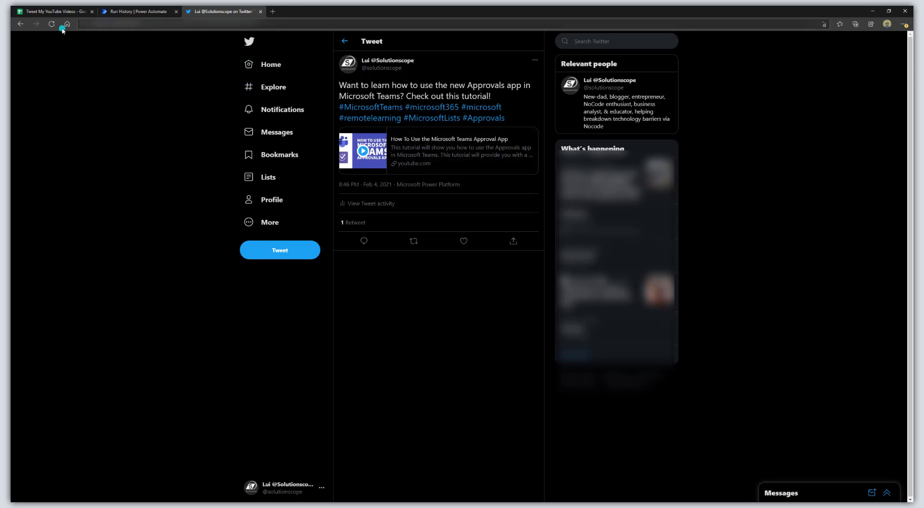
# Switch back to Power Automate, open the details page of the Tweet YouTube Videos Automatically flow, and run the flow again.
pyautogui.click(344, 67)
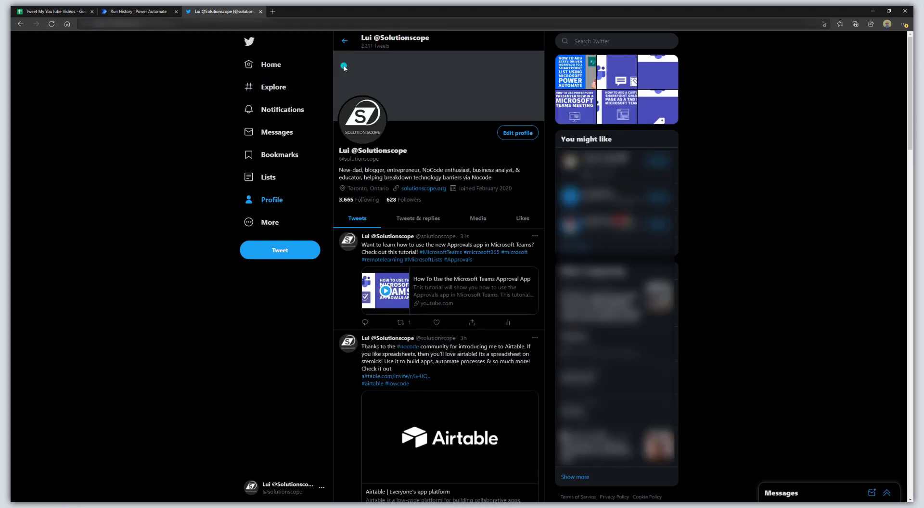
pyautogui.click(120, 12)
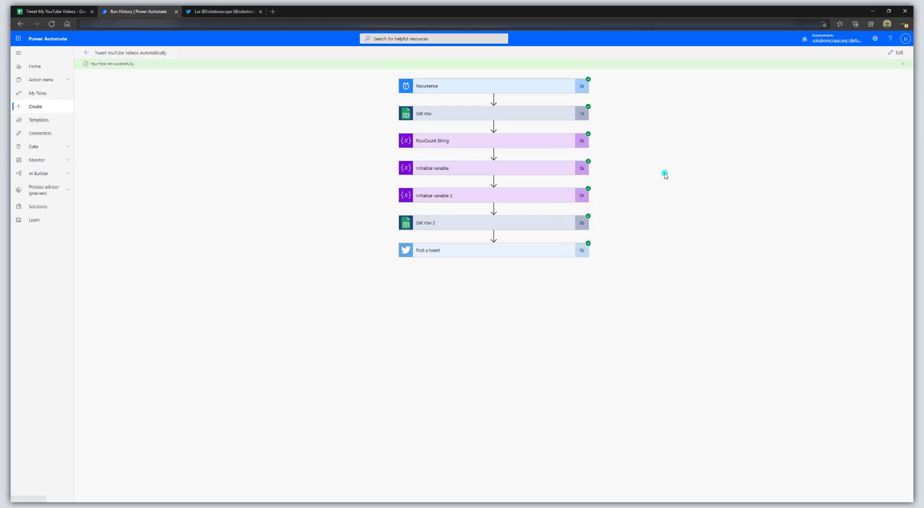
pyautogui.click(84, 54)
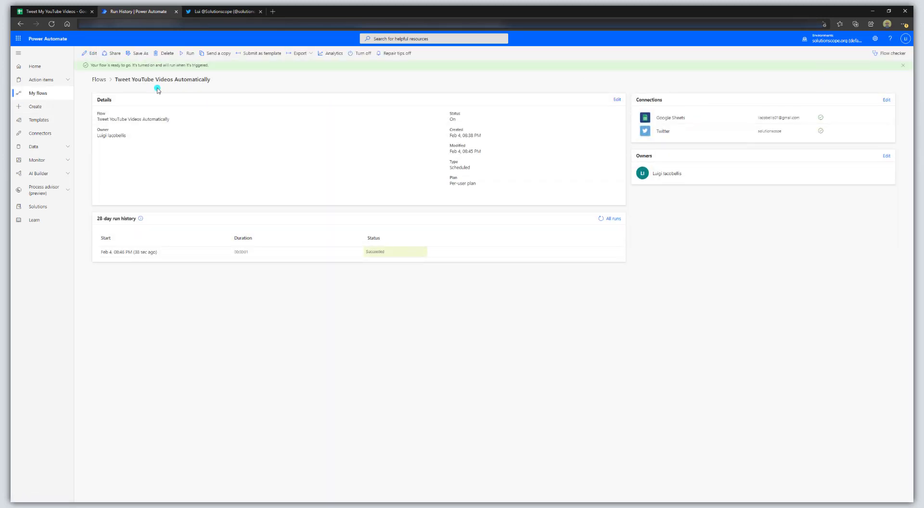
pyautogui.click(185, 54)
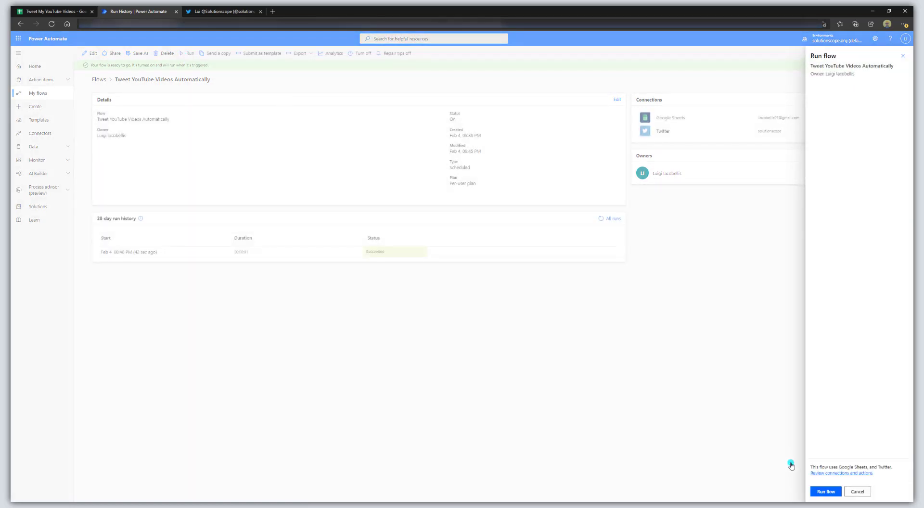
pyautogui.click(826, 492)
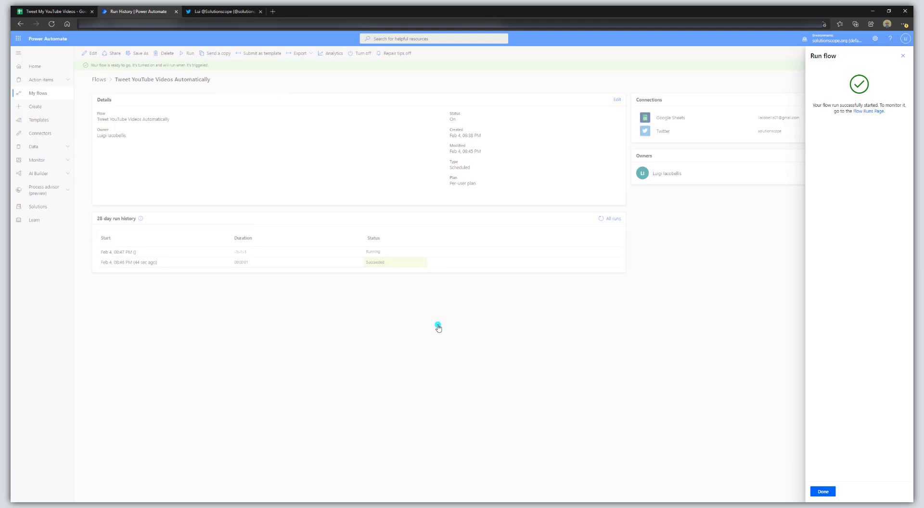
pyautogui.click(823, 491)
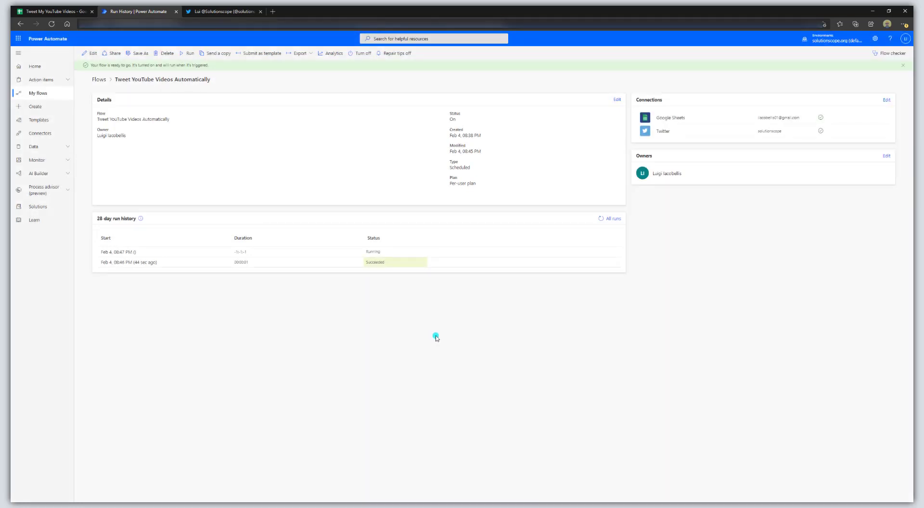
# Refresh the flow's run history, and reload the Twitter profile to check the tweet from the second run.
pyautogui.click(51, 24)
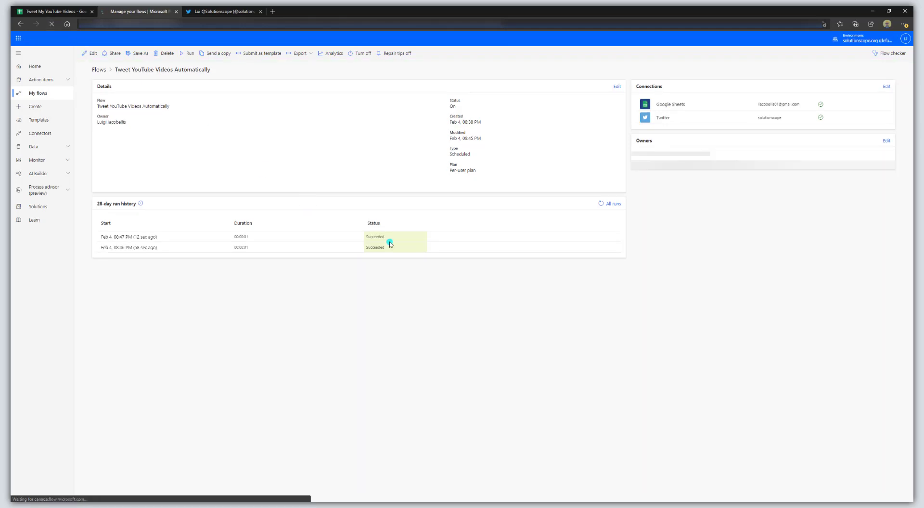
pyautogui.click(224, 11)
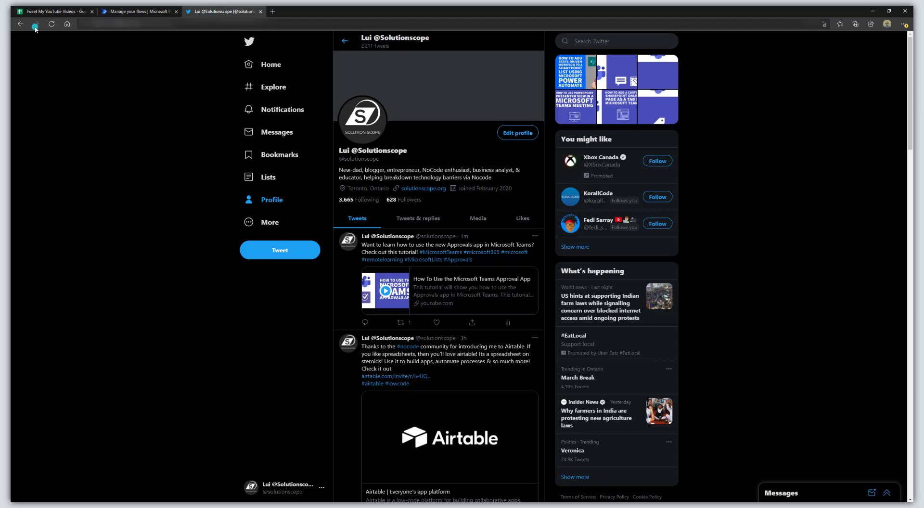
pyautogui.click(51, 24)
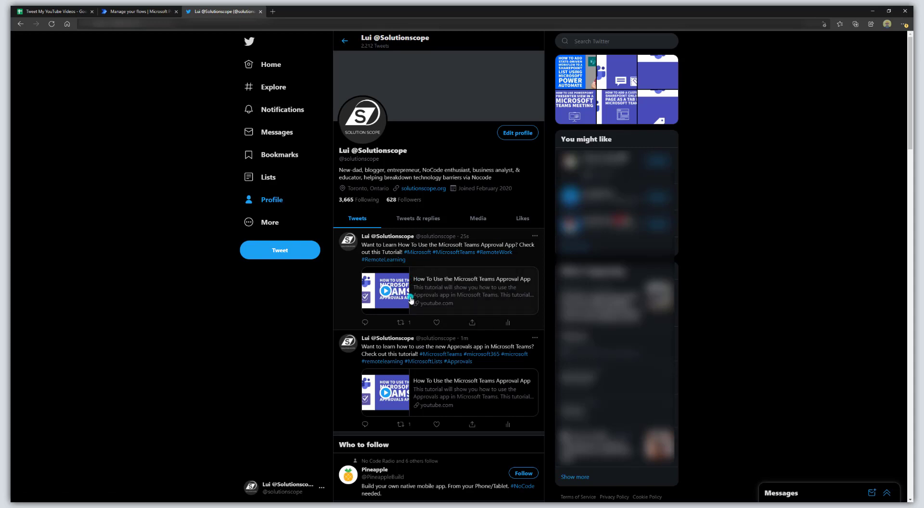
# Reload the flow's details page in Power Automate, check the Twitter profile for the latest tweet, and return to the run history.
pyautogui.click(145, 11)
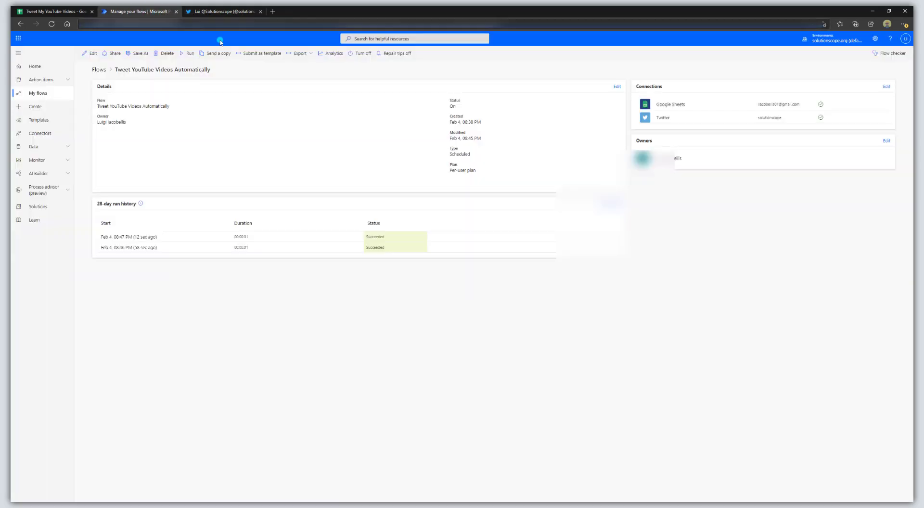
pyautogui.press('F5')
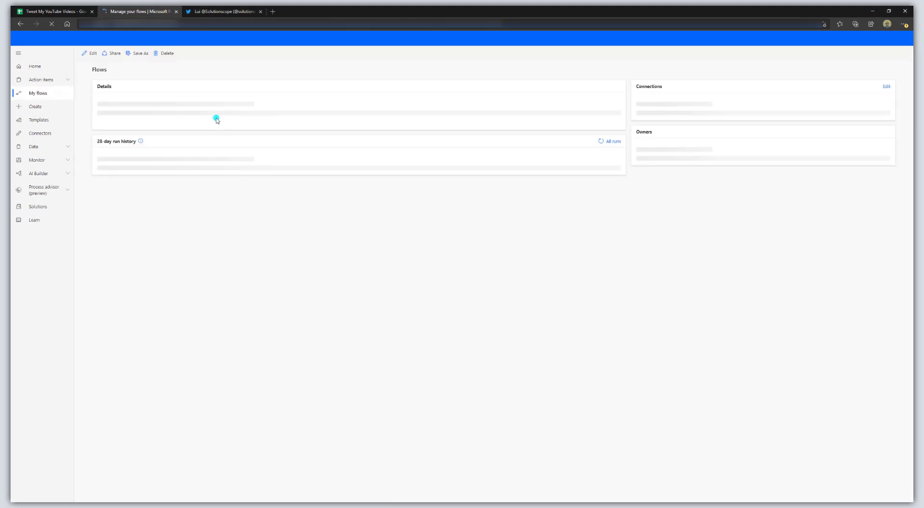
pyautogui.hotkey('ctrl', 'Tab')
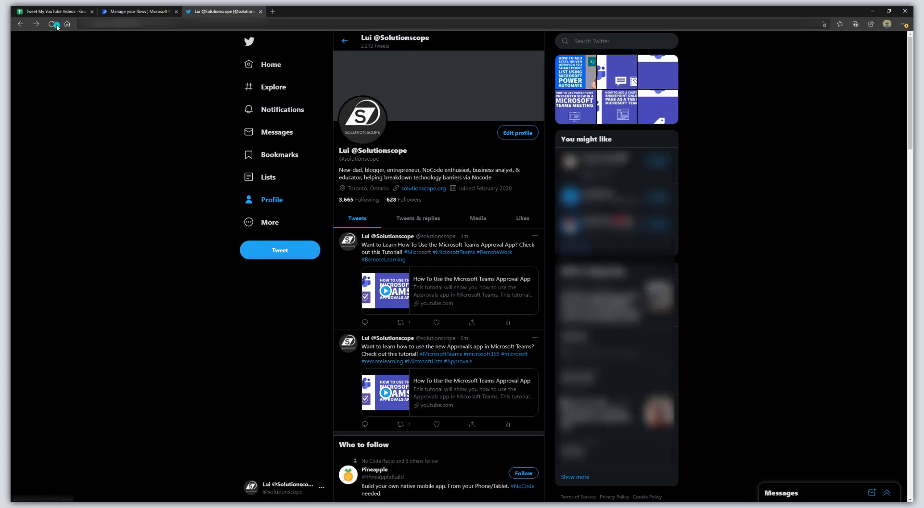
pyautogui.click(55, 25)
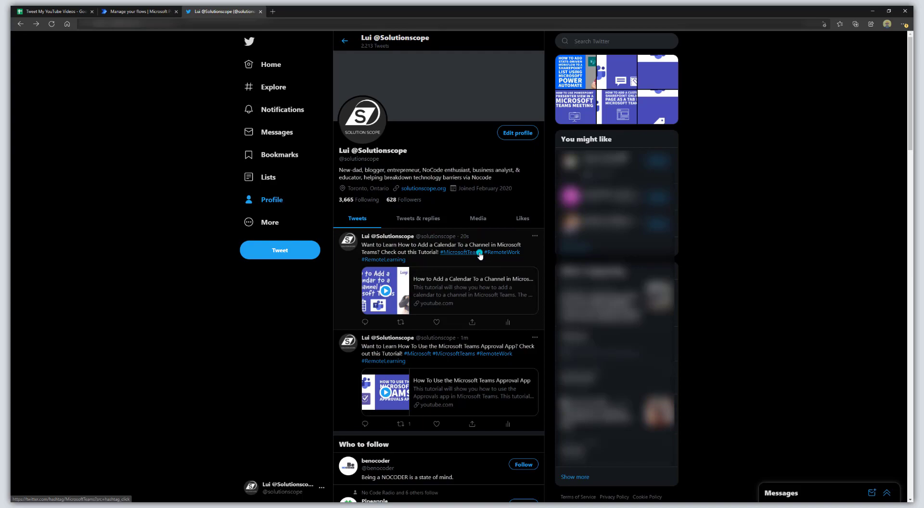
pyautogui.click(123, 11)
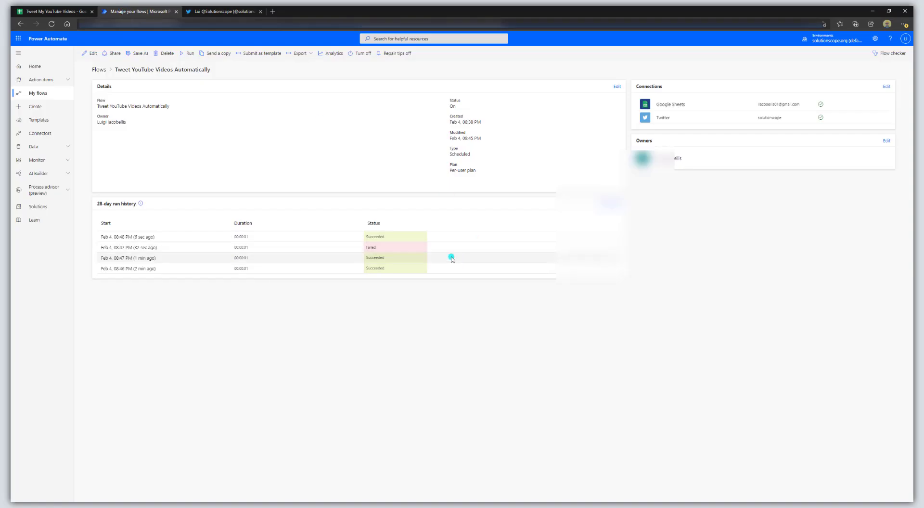